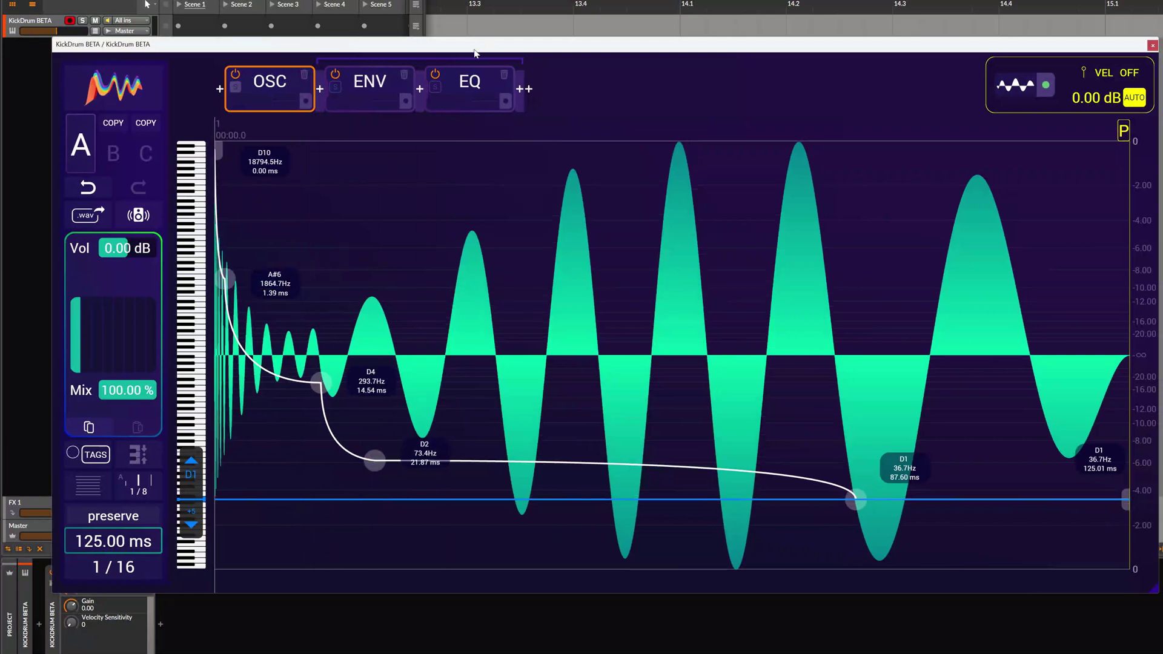
- Look through the preset browser and settings page, then return to the pitch editor
left_click_drag(487, 43, 482, 42)
left_click(135, 95)
left_click(186, 205)
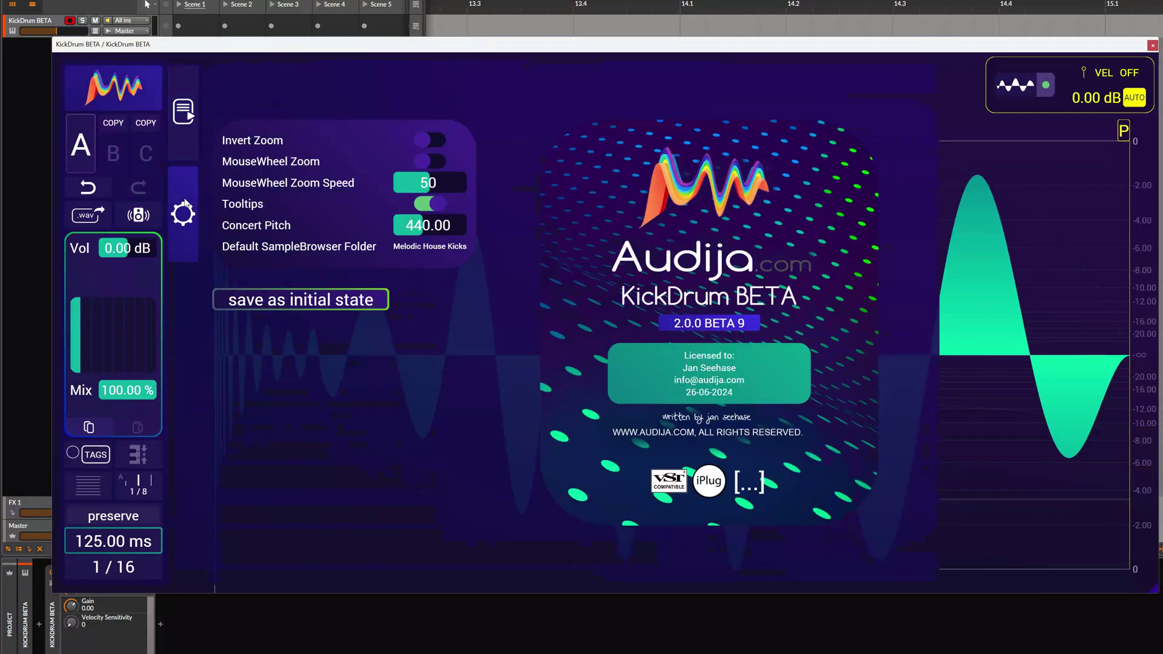
left_click(183, 111)
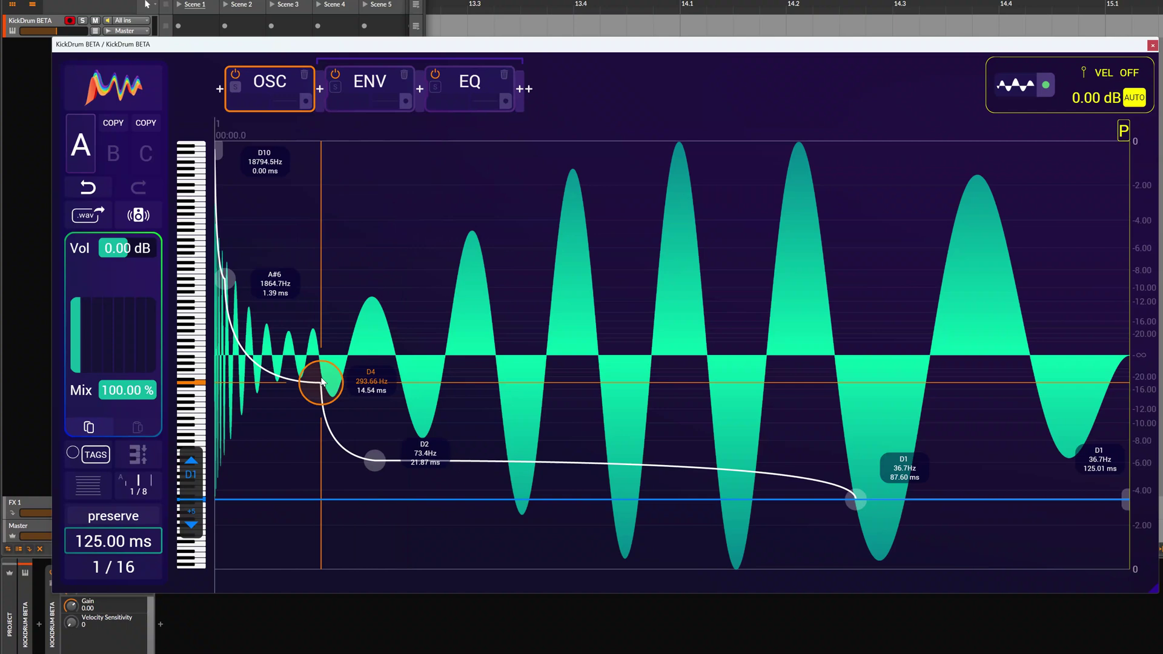
- Move the D4 pitch node to F4 at 16 ms, raise two envelope nodes, and cut EQ -5.32 dB near 400 Hz
mouse_move(319, 383)
left_mouse_down()
mouse_move(332, 402)
mouse_move(333, 374)
left_mouse_up()
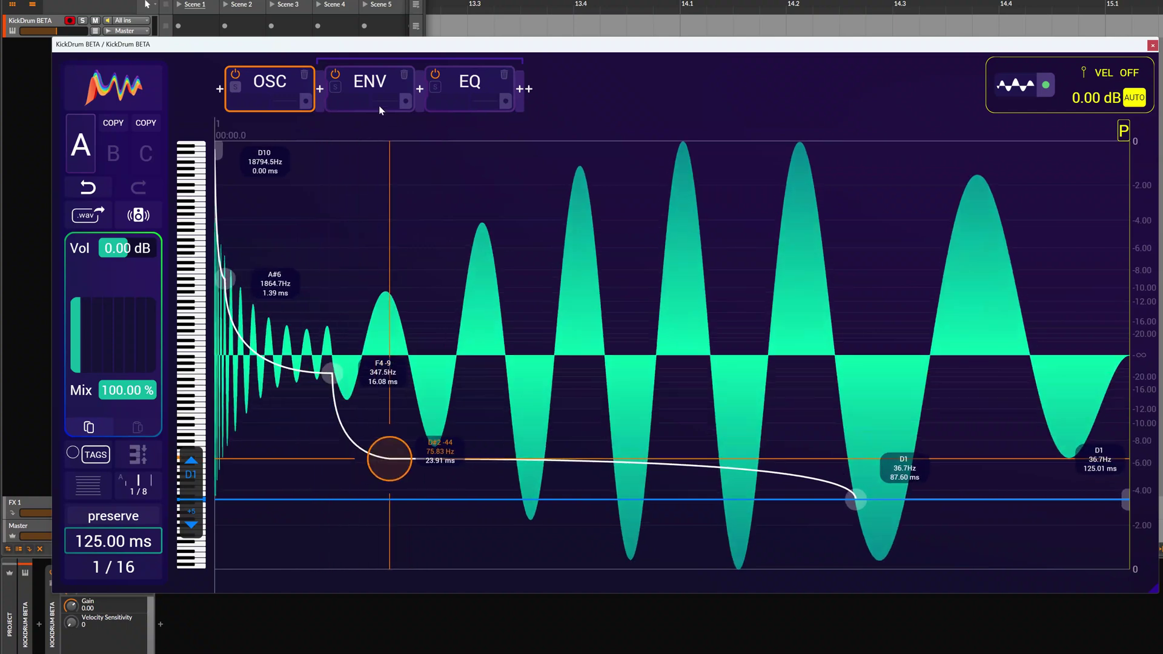
left_click(369, 84)
left_click_drag(304, 309, 319, 280)
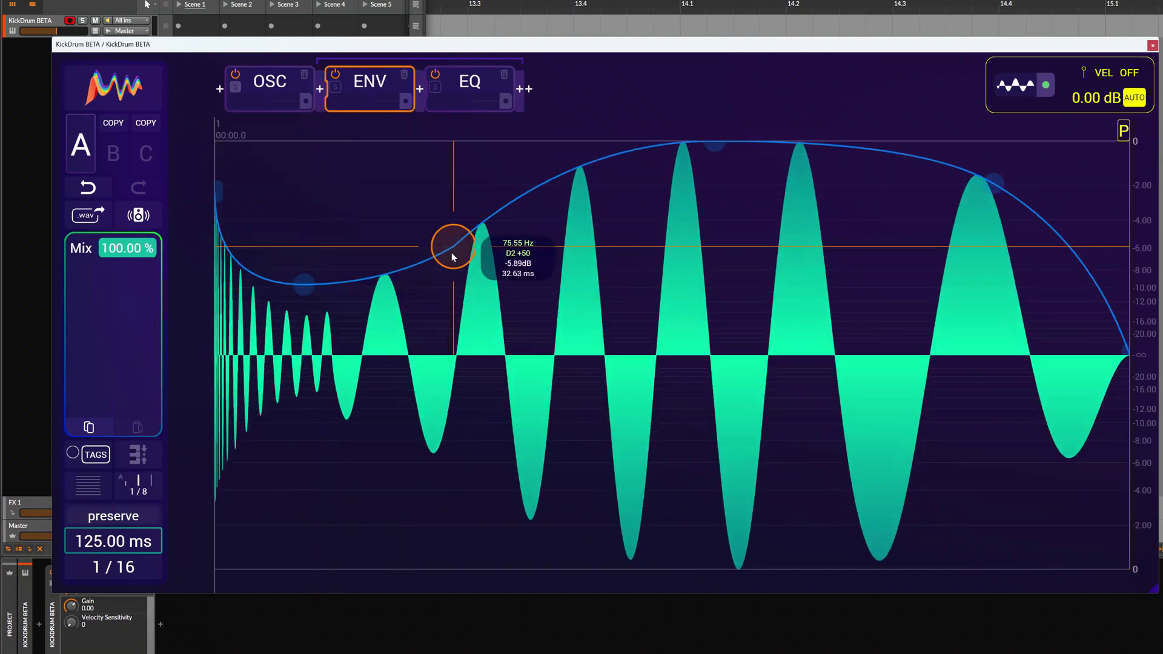
left_click_drag(454, 247, 454, 226)
left_click(479, 84)
mouse_move(629, 545)
left_mouse_down()
mouse_move(618, 550)
mouse_move(673, 525)
mouse_move(642, 533)
left_mouse_up()
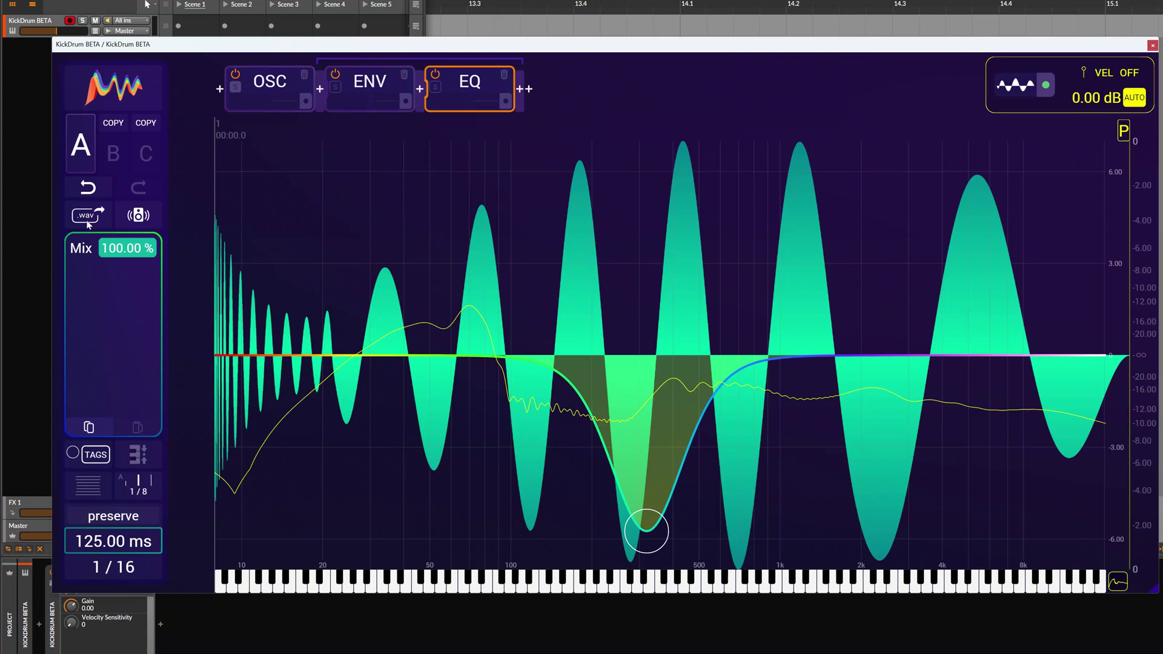
- Add the kick file as a SAMPLE device after EQ, then add an oscillator pitch node near 323.6 Hz at 16 ms
left_click_drag(583, 93, 583, 91)
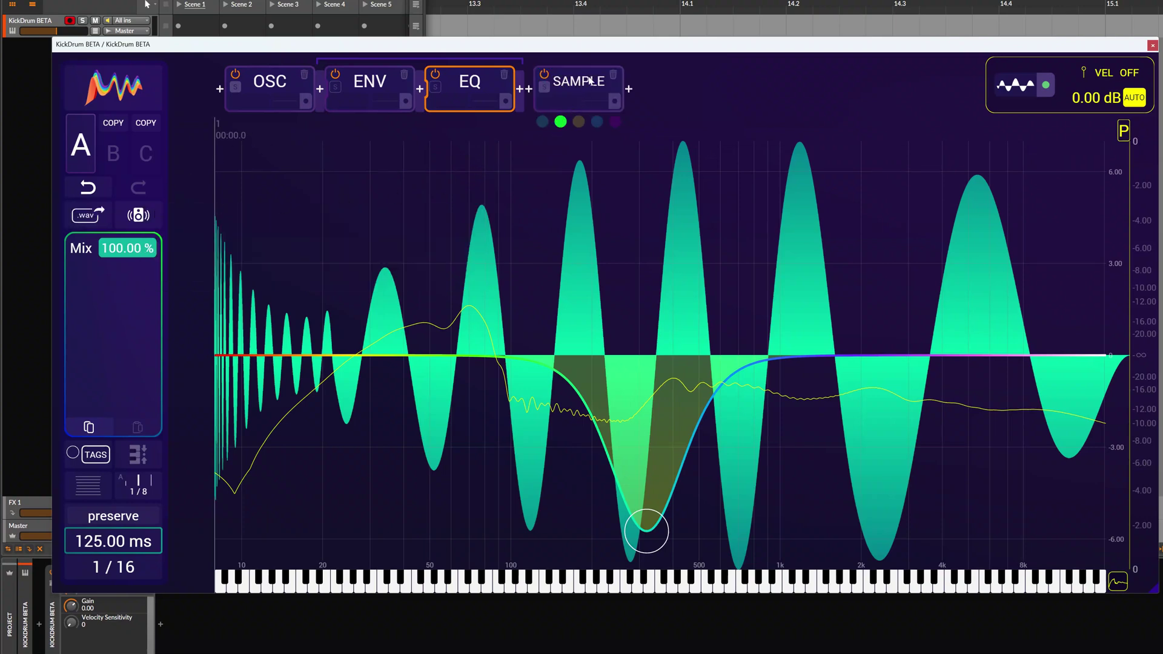
left_click(589, 81)
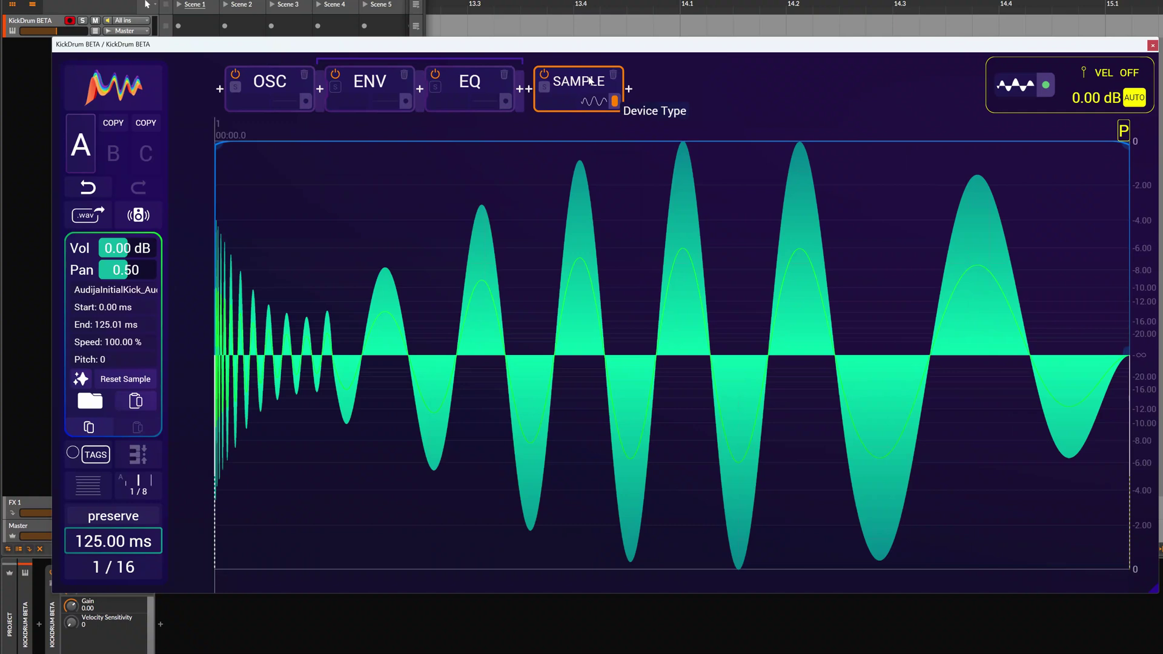
left_click(276, 86)
double_click(310, 391)
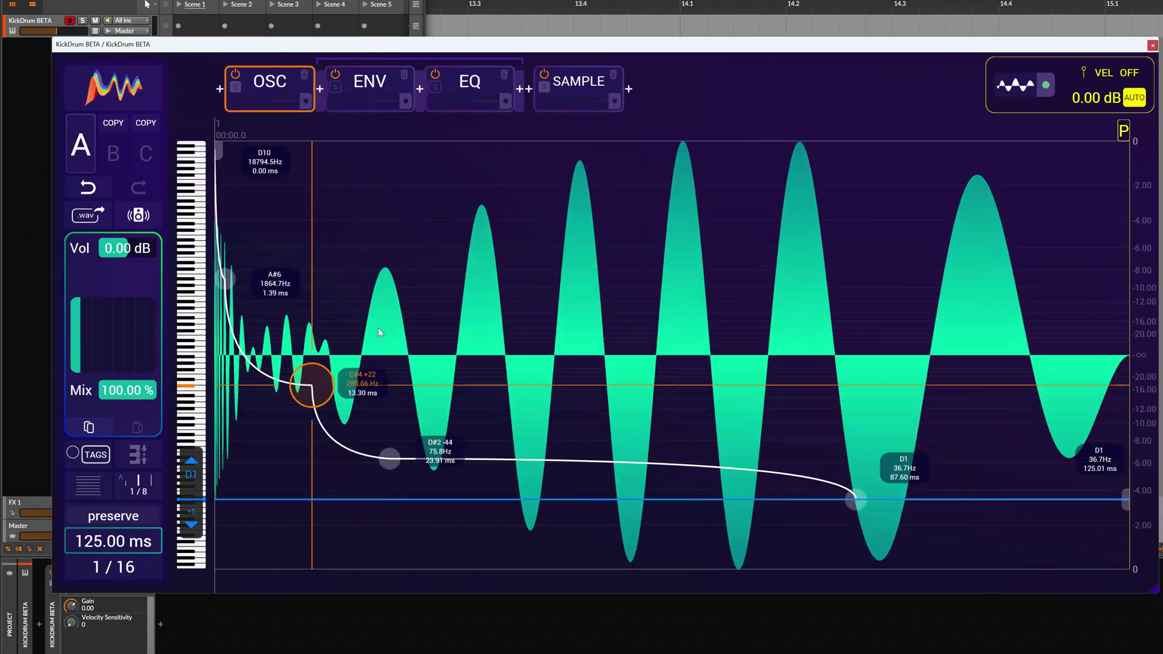
left_click_drag(313, 389, 327, 386)
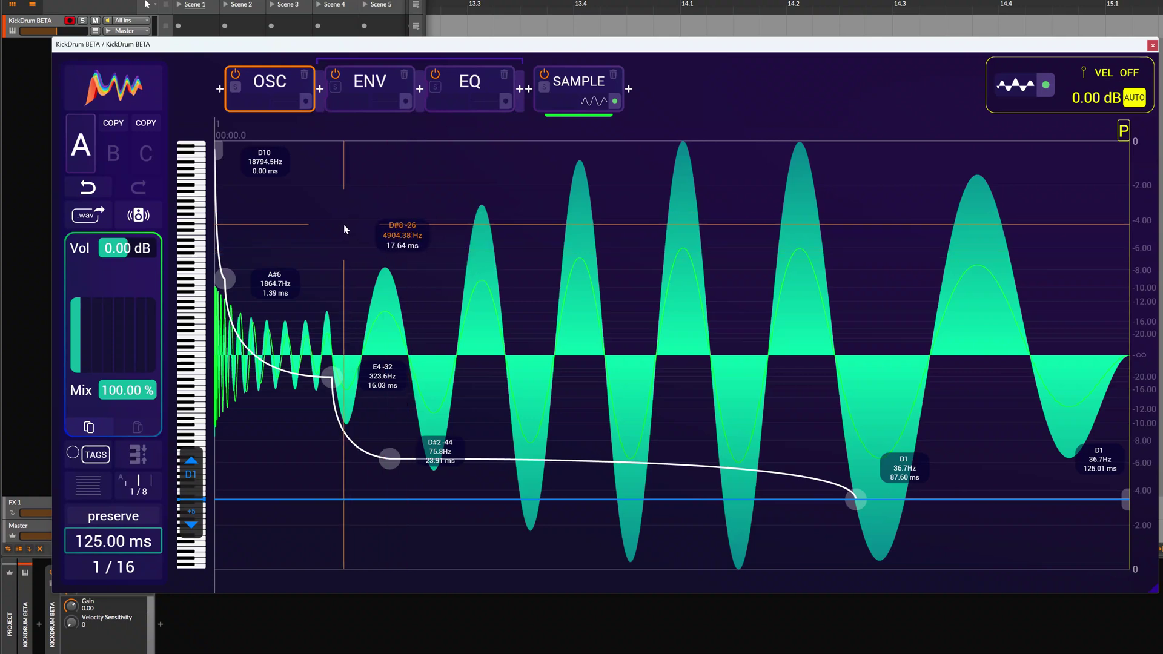
- Delete the OSC, ENV and EQ devices, keeping only SAMPLE, and play the kick
double_click(304, 74)
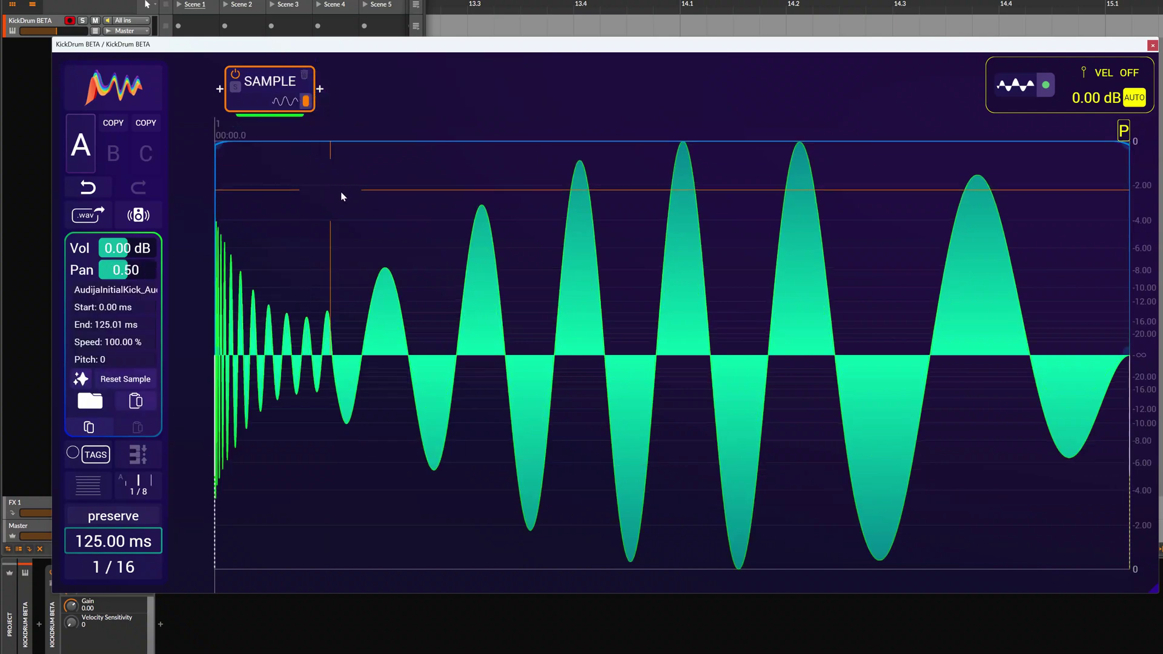
left_click(139, 215)
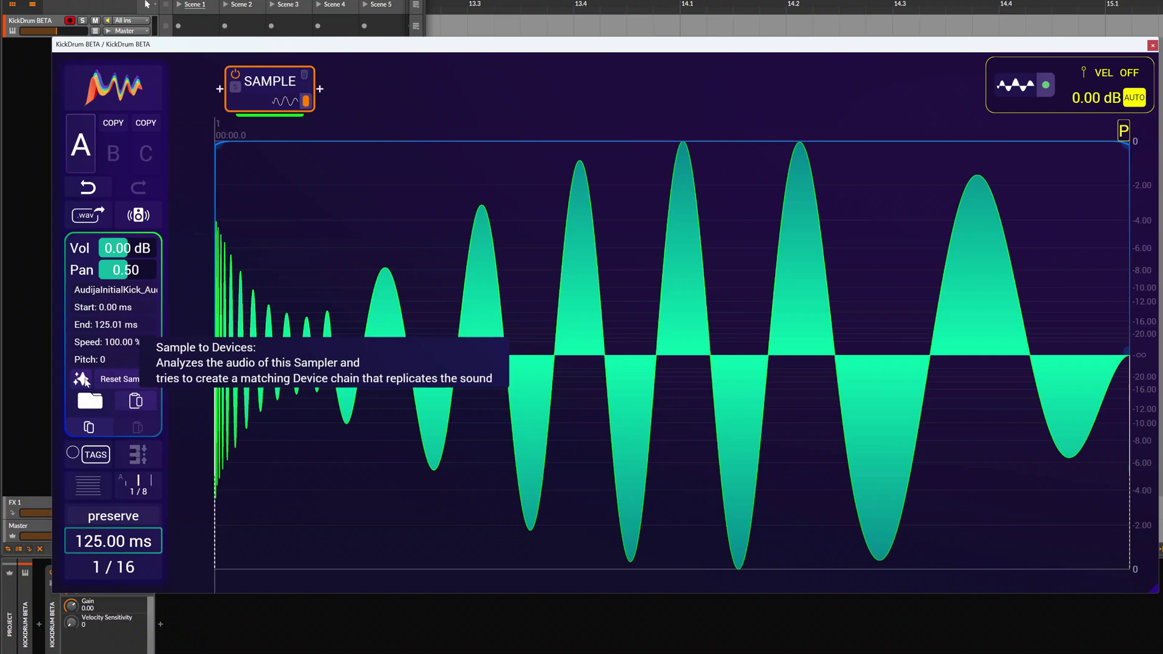
- Run Sample to Devices to build OSC, EQ, ENV, SAMPLE, EQ with a 9868.9-to-36.8 Hz pitch curve
left_click(82, 379)
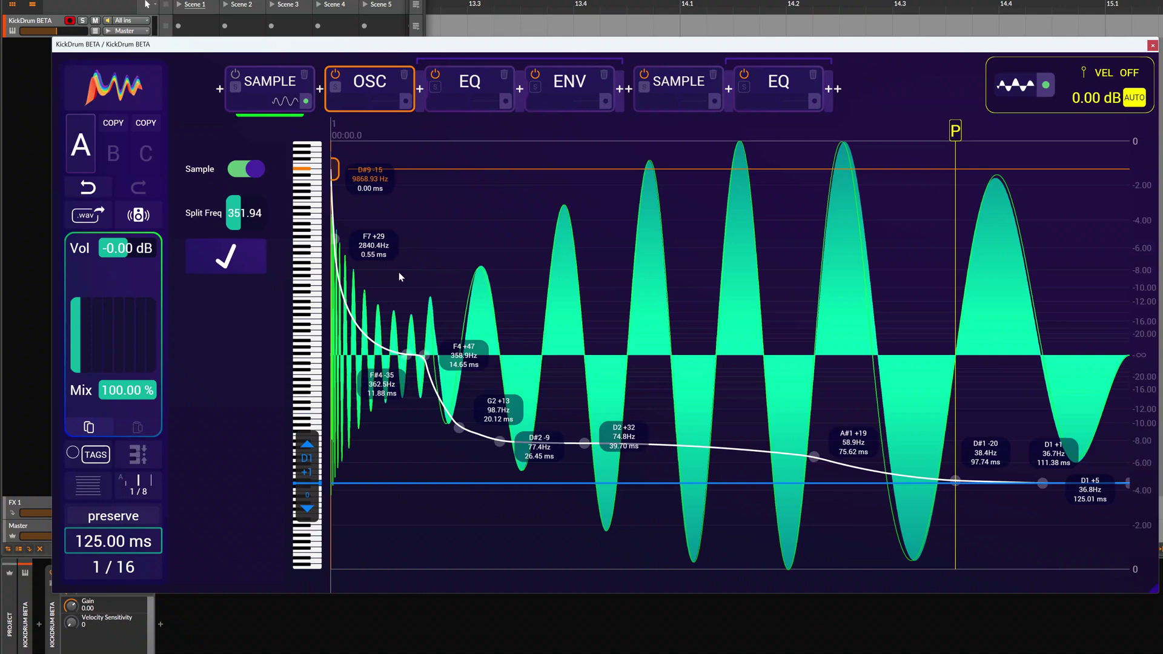
- Compare the recreation with and without the Sample switch, ending with oscillator-only
left_click(252, 170)
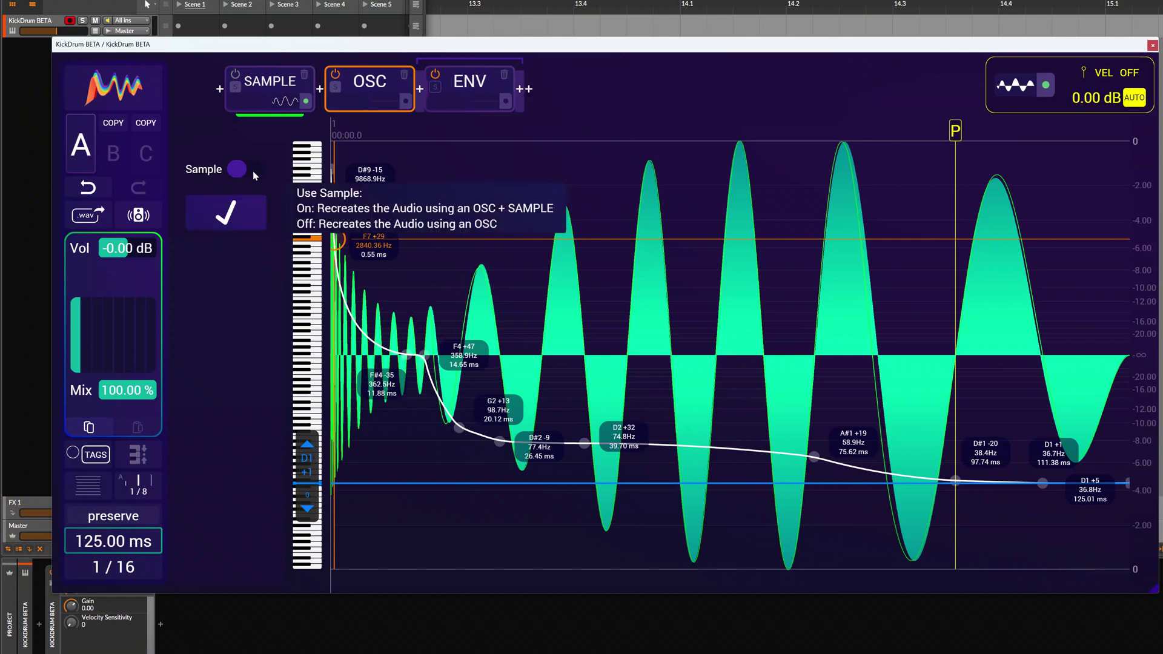
left_click(253, 171)
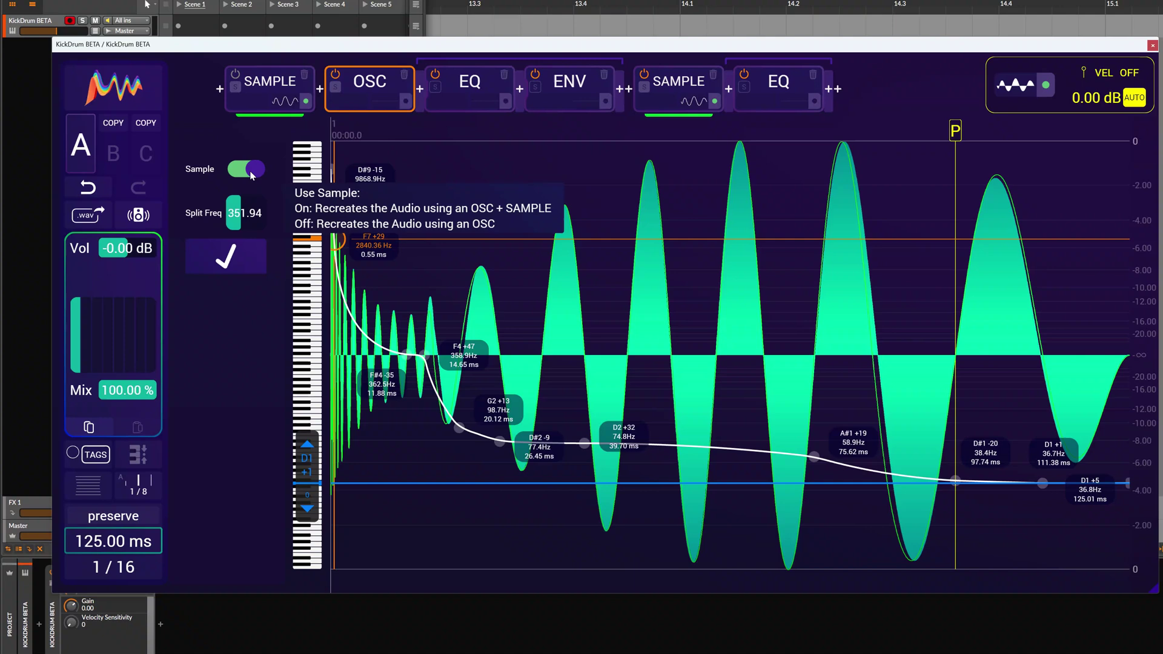
left_click(252, 171)
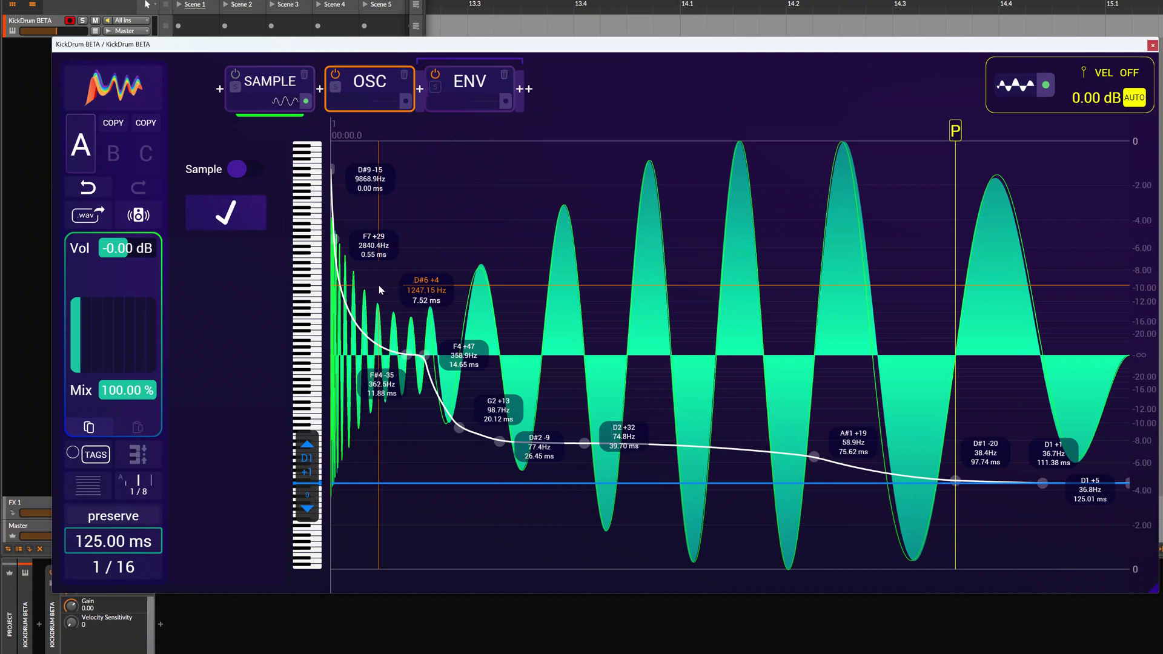
- Inspect the ENV and OSC curves, then solo and unsolo the SAMPLE device
left_click(483, 89)
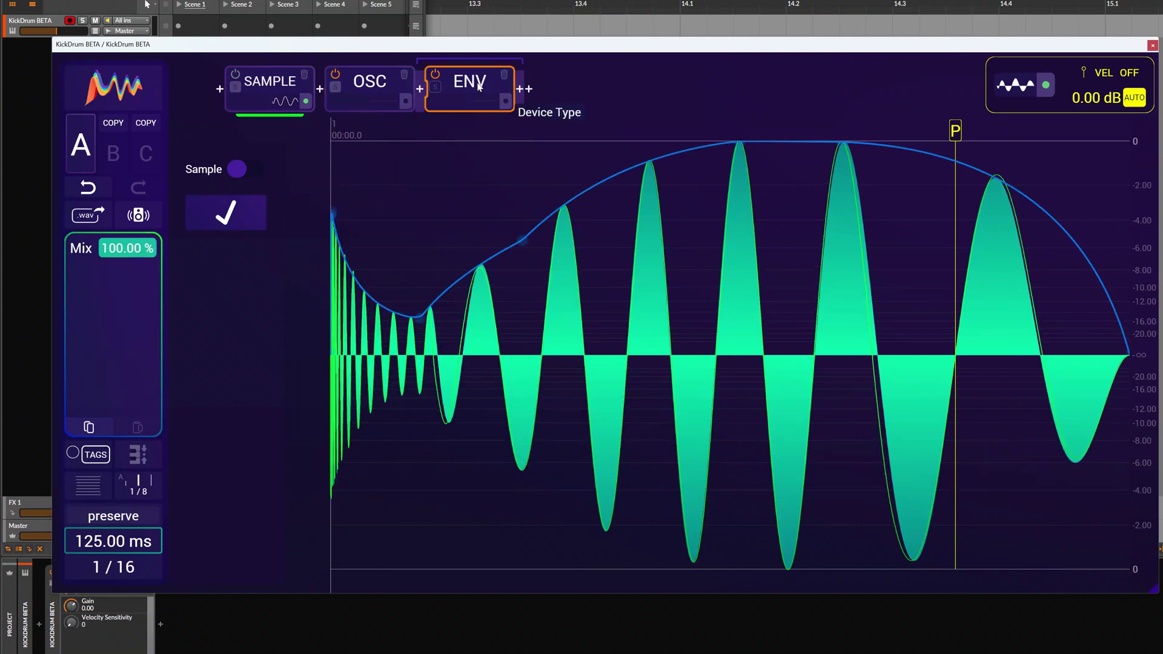
left_click(371, 83)
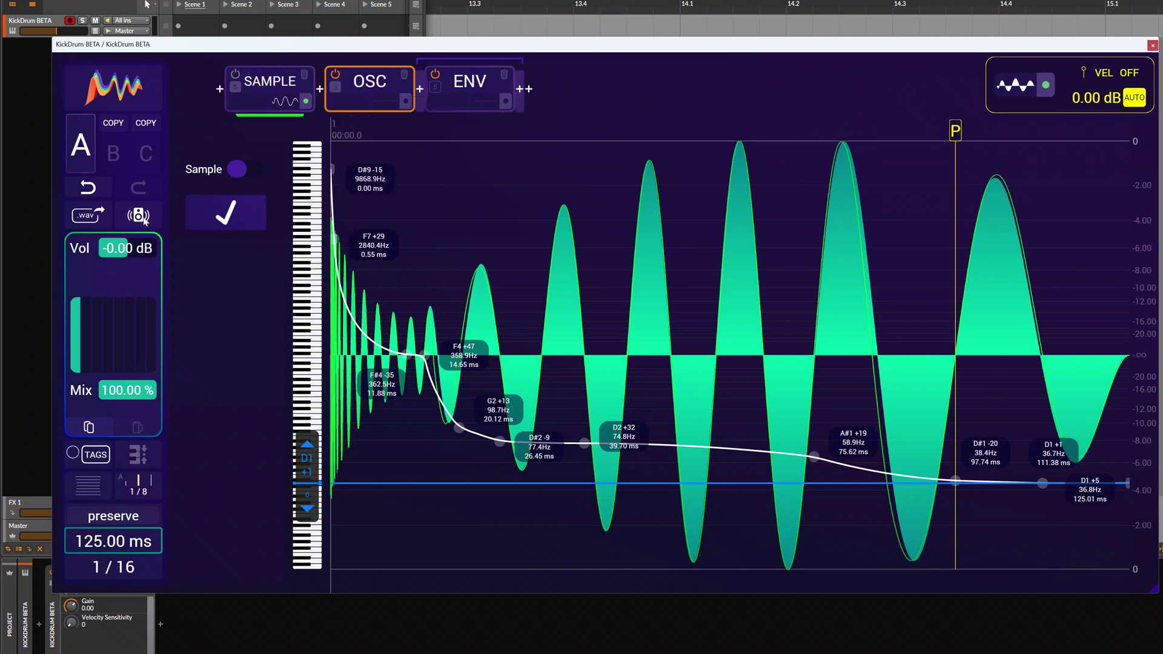
left_click(235, 87)
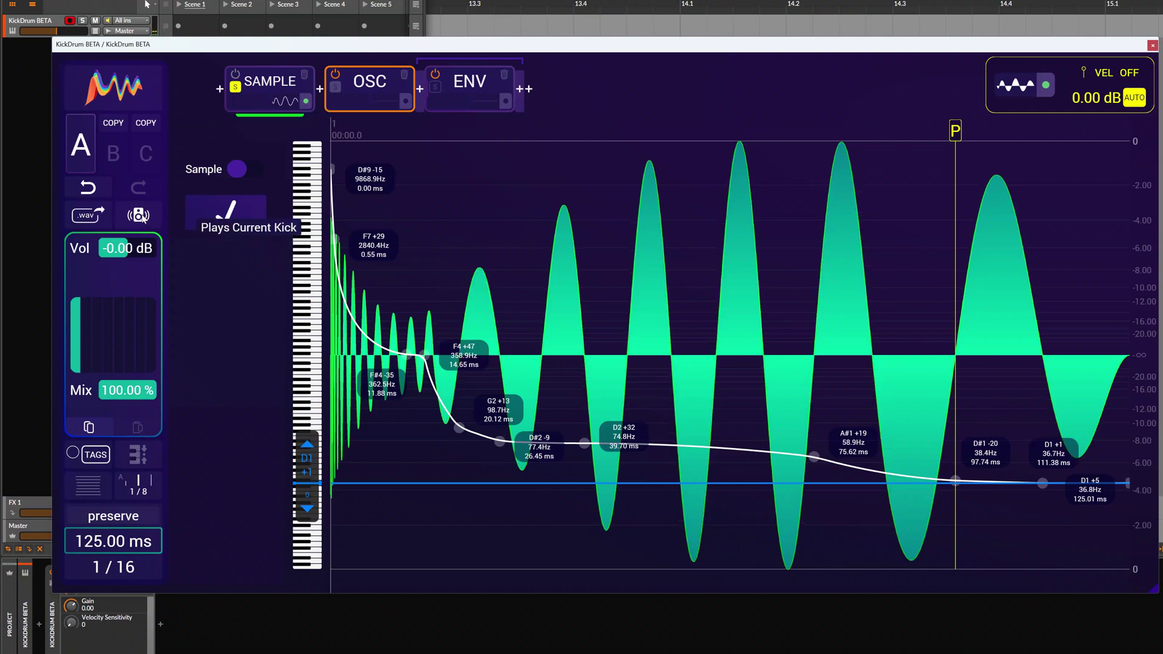
left_click(235, 88)
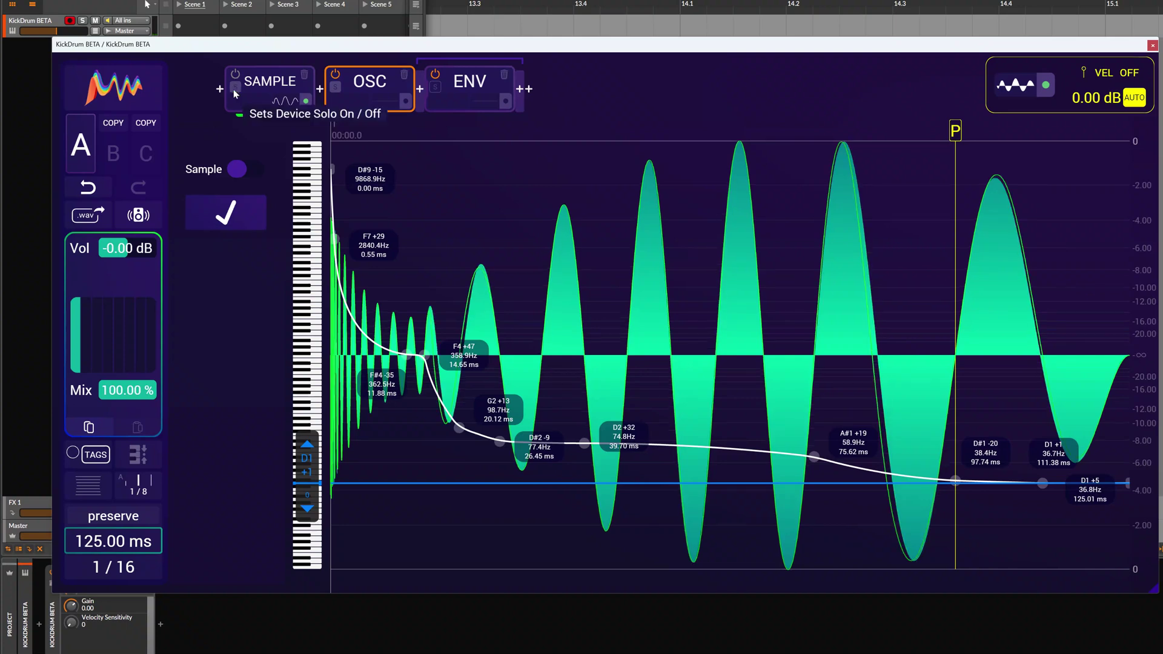
double_click(404, 80)
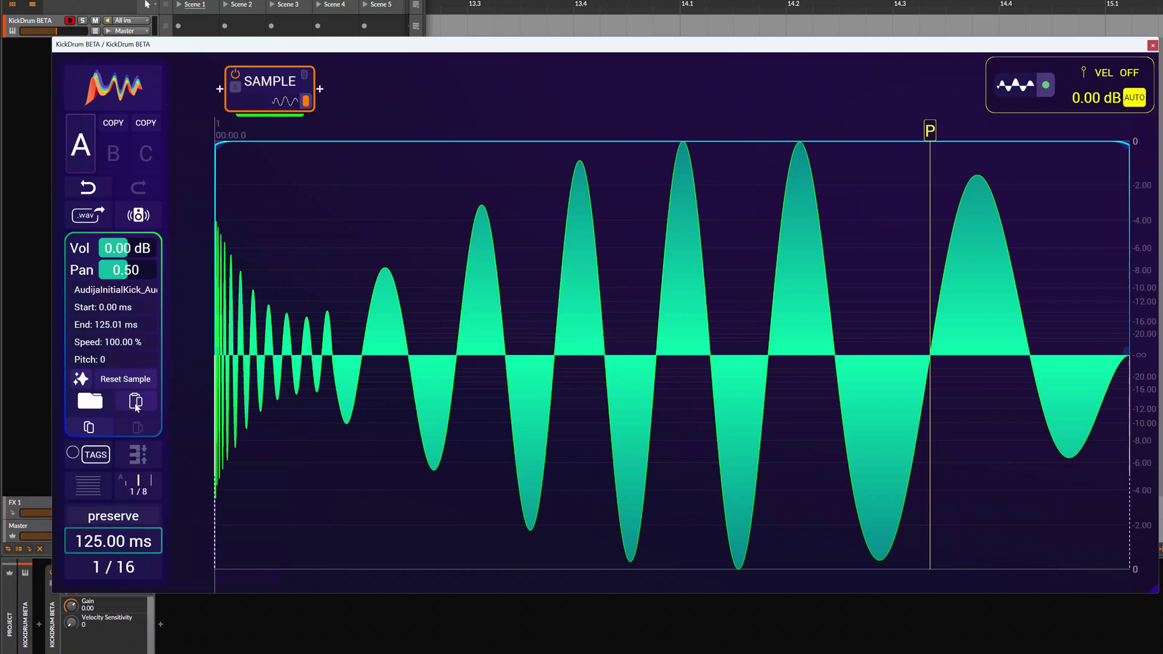
left_click(91, 402)
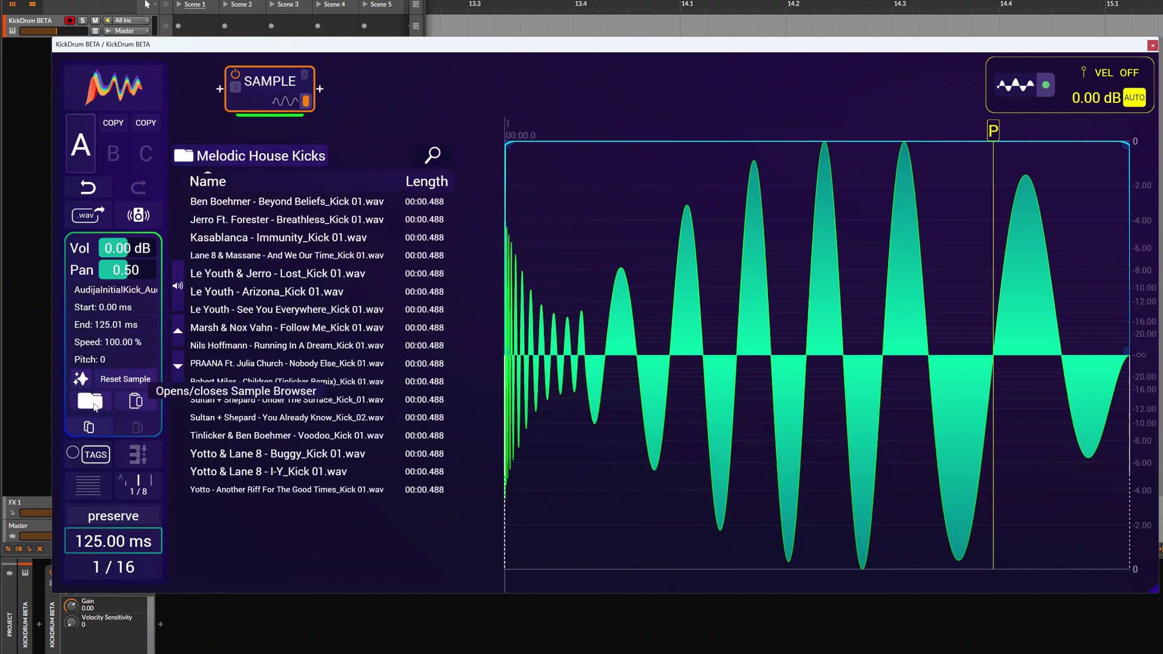
left_click(248, 364)
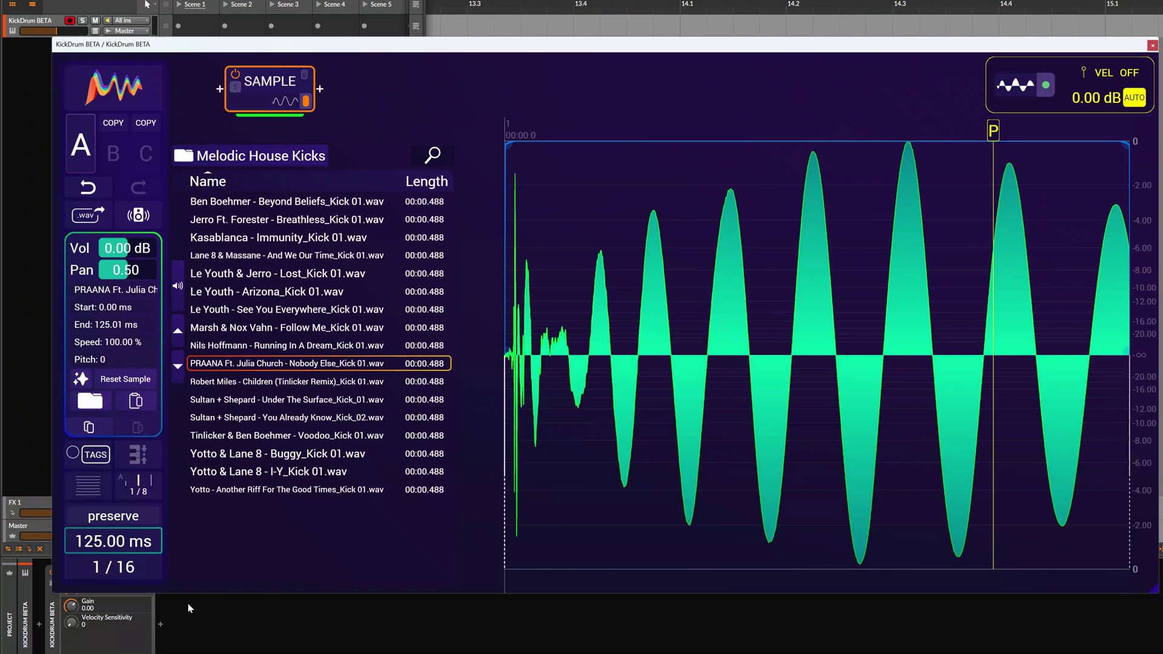
left_click(134, 573)
type("1,4")
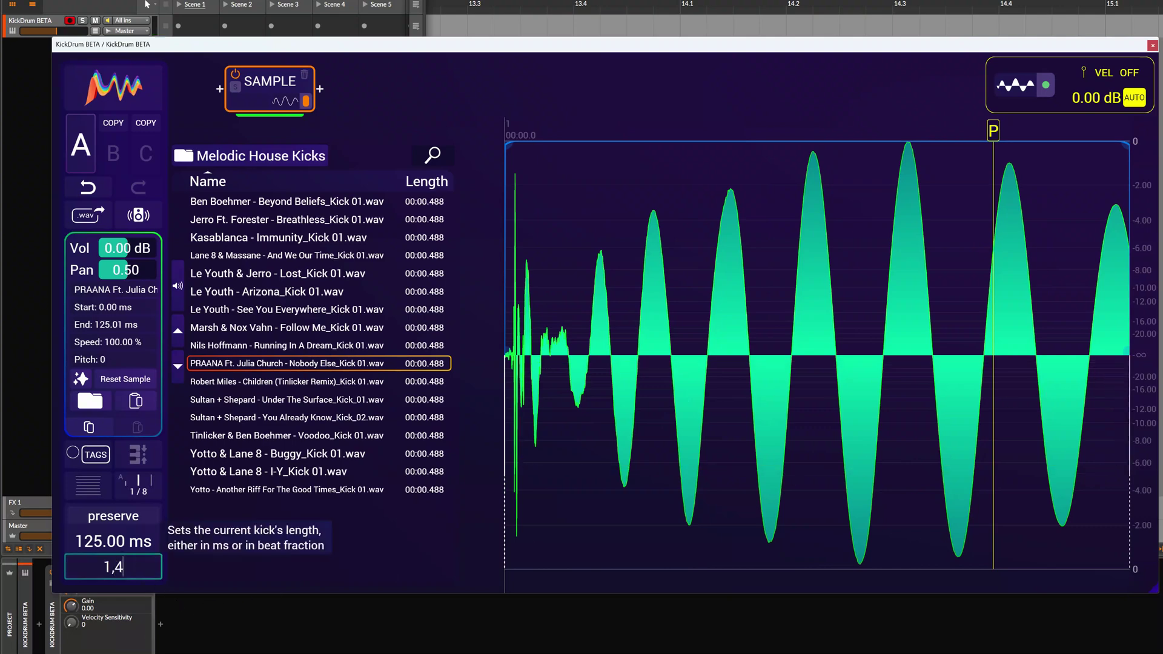
key("Return")
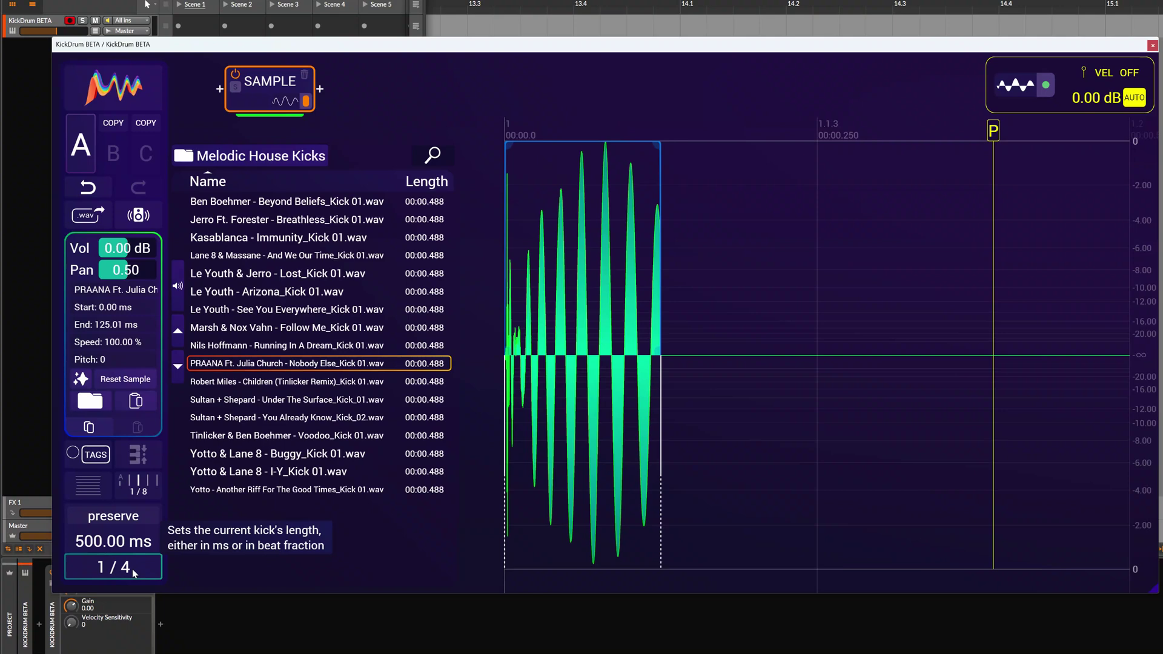
left_click(124, 385)
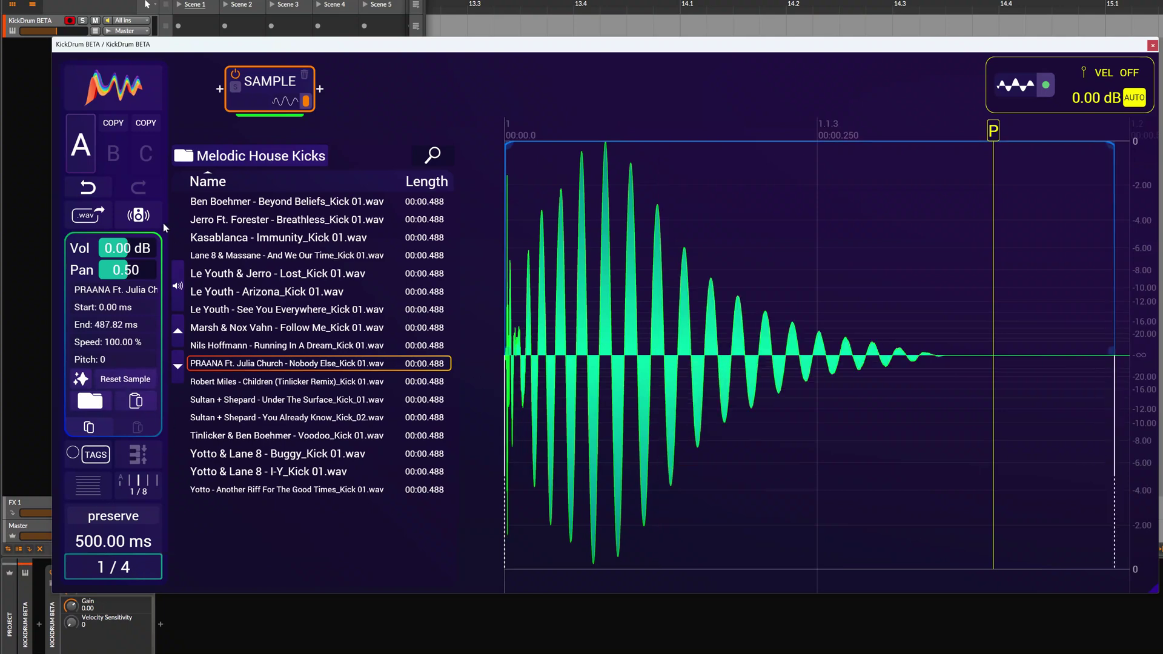
left_click(144, 219)
- Re-analyse the kick, compare the soloed sample, and blend the sample back in above a 351.94 split
left_click(84, 382)
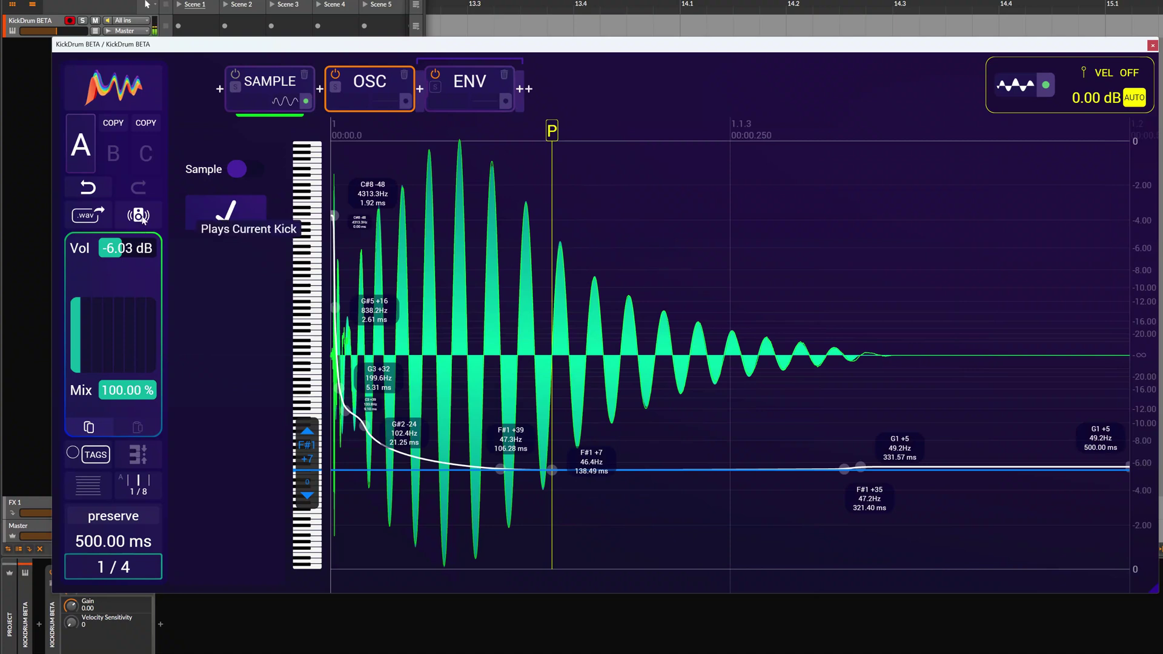
left_click(236, 87)
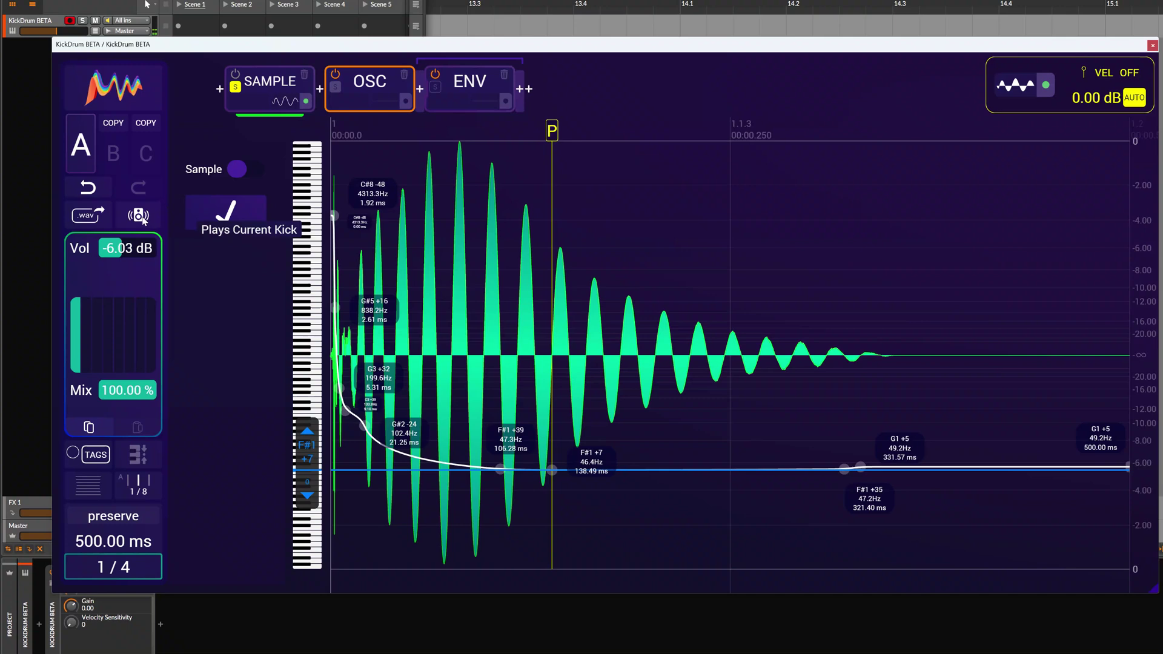
left_click(238, 88)
left_click(243, 172)
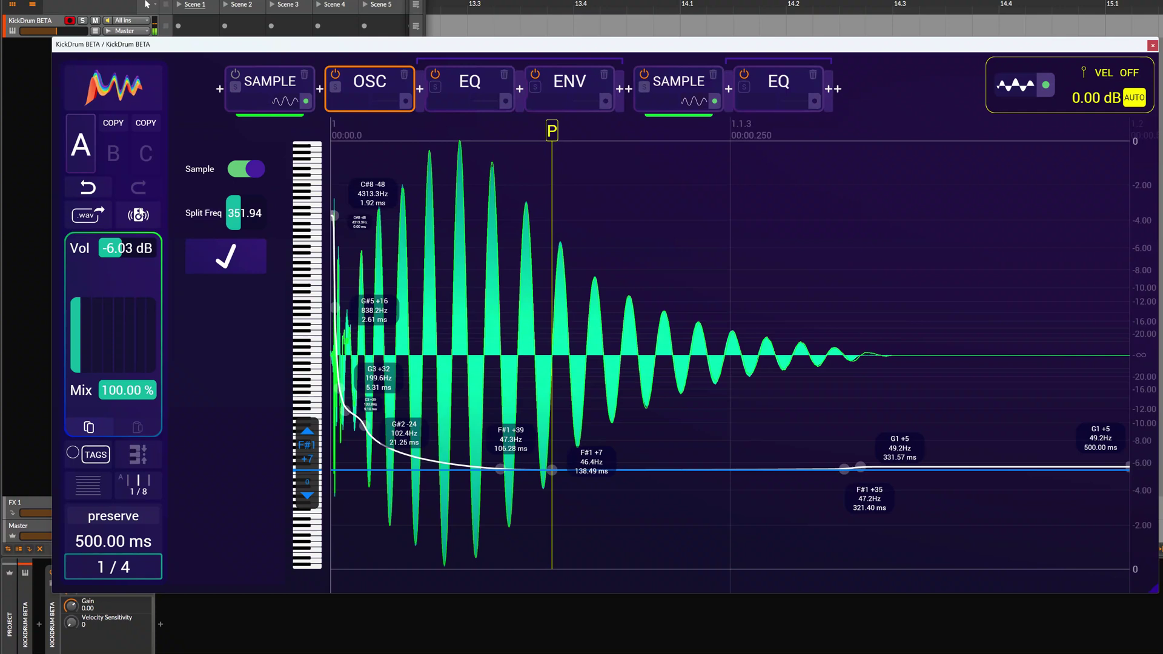
left_click(235, 89)
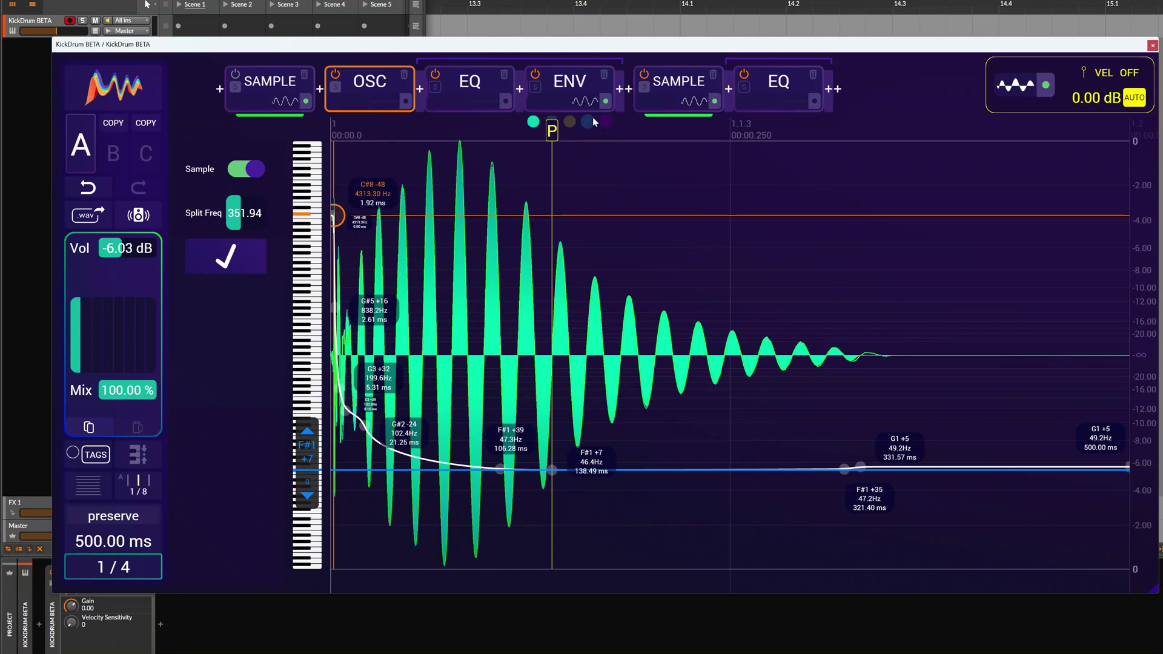
- Colour the ENV device blue and the second EQ magenta, and hide the sample's waveform
left_click(588, 121)
left_click(815, 124)
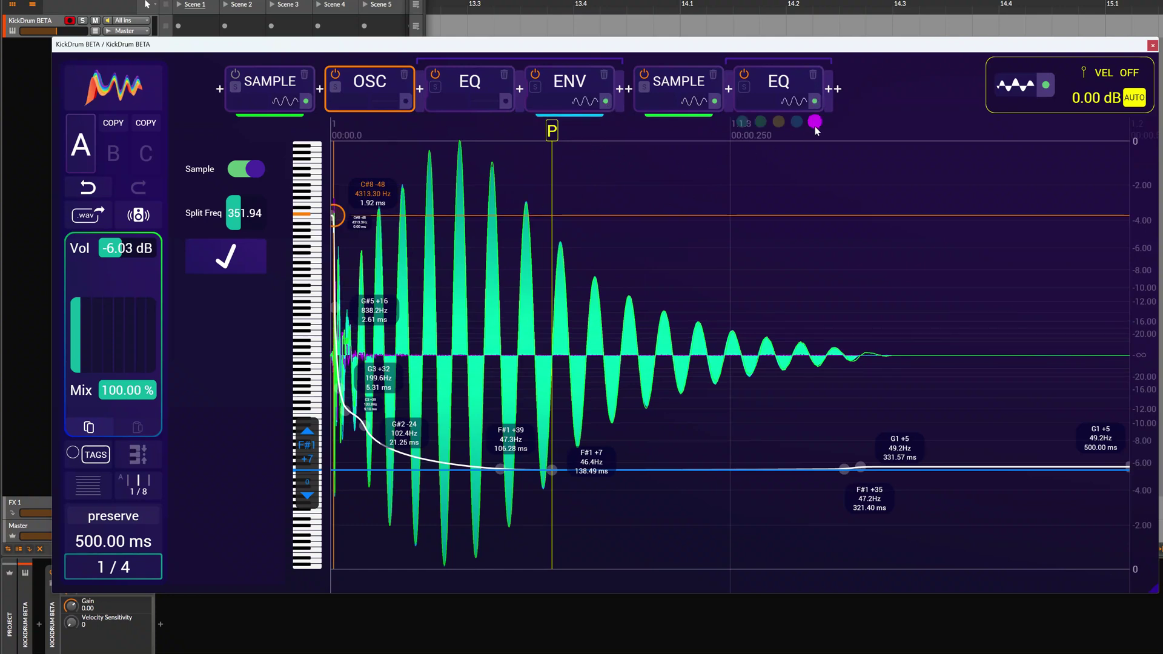
left_click(1044, 82)
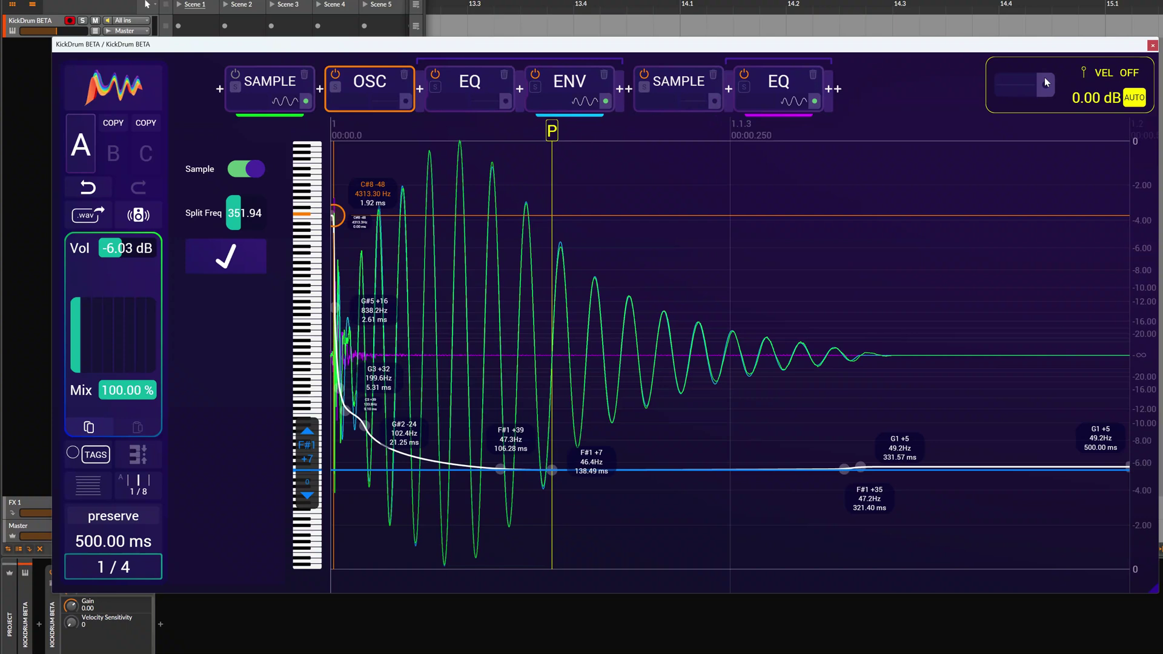
left_click(304, 100)
- Show the EQ curves and spectrum in the graph
scroll(358, 294, "up", 5)
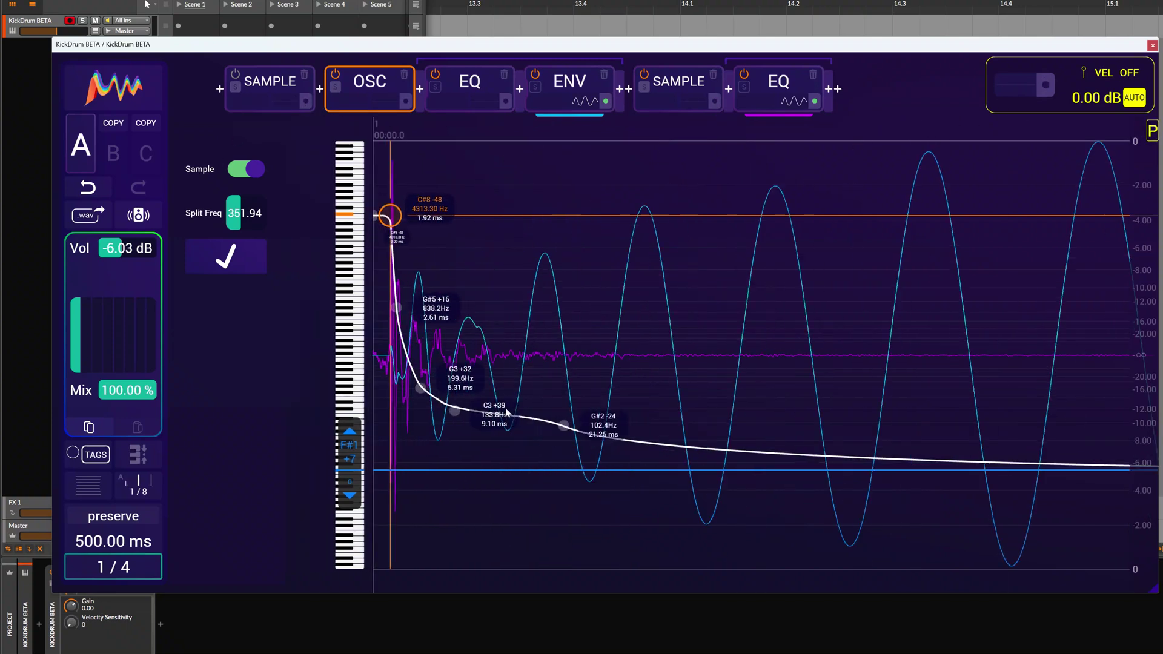
mouse_move(797, 103)
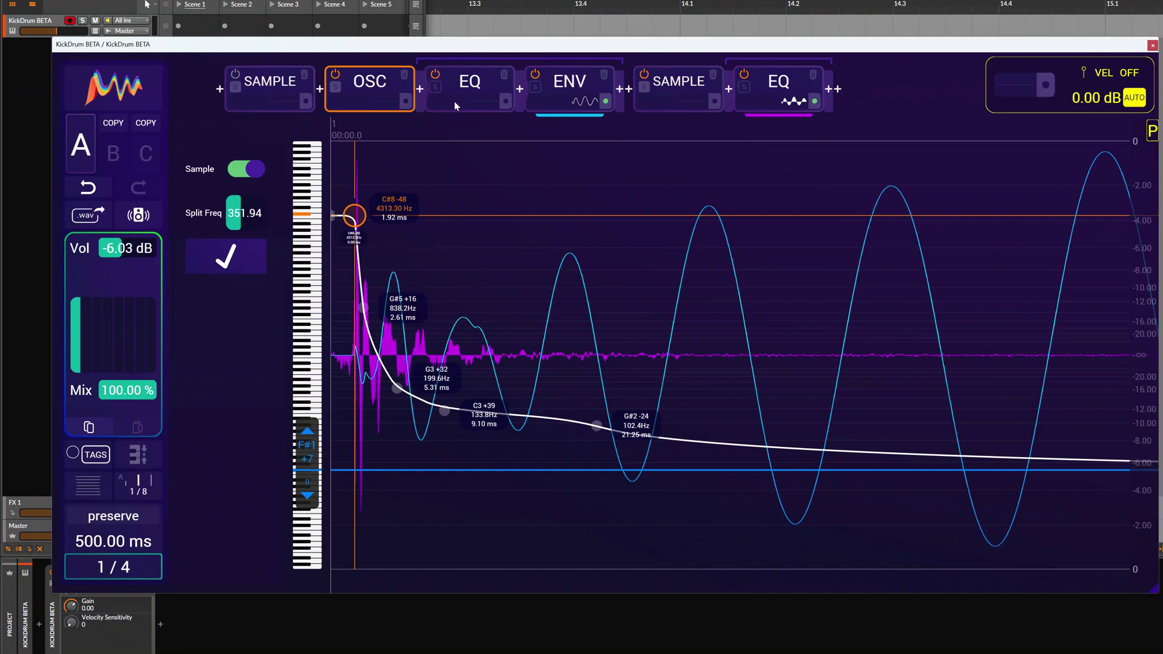
left_click(756, 102)
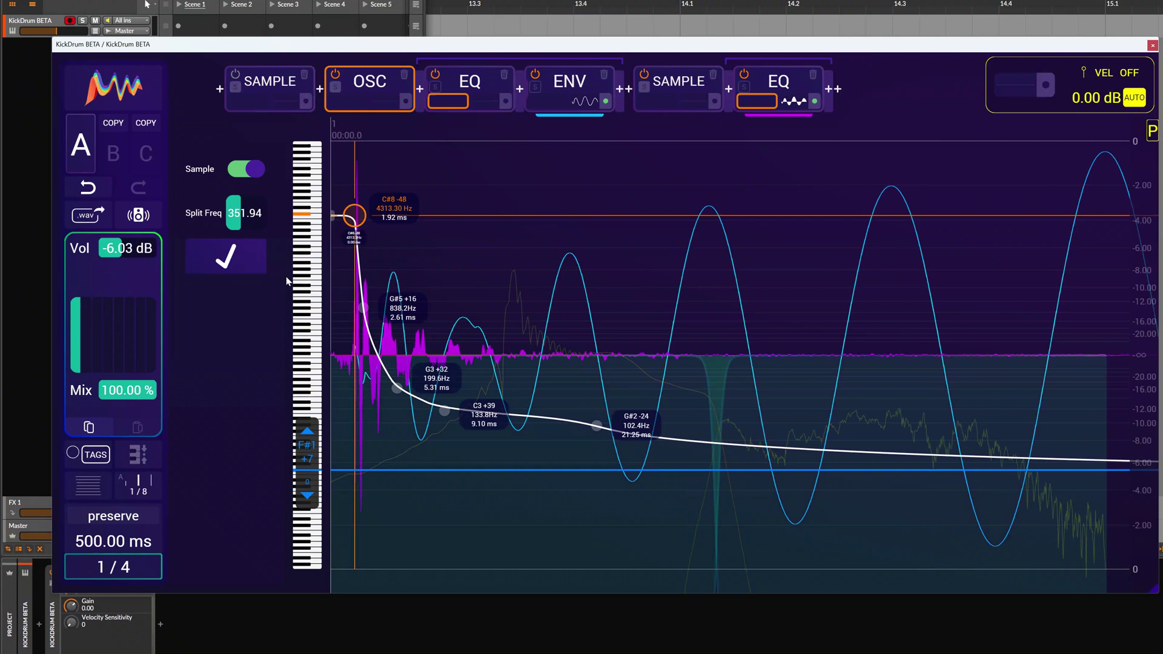
- Sweep the split frequency from about 757 up to about 2010, soloing the sample to compare
left_click_drag(249, 217, 202, 220)
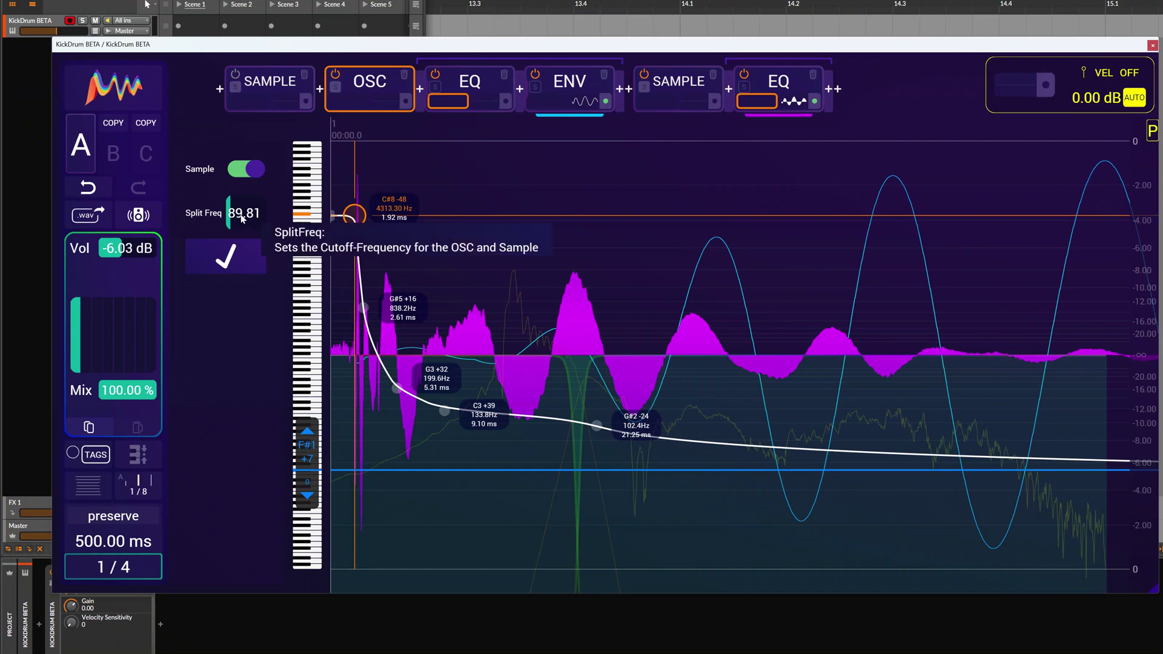
scroll(243, 221, "down", 5)
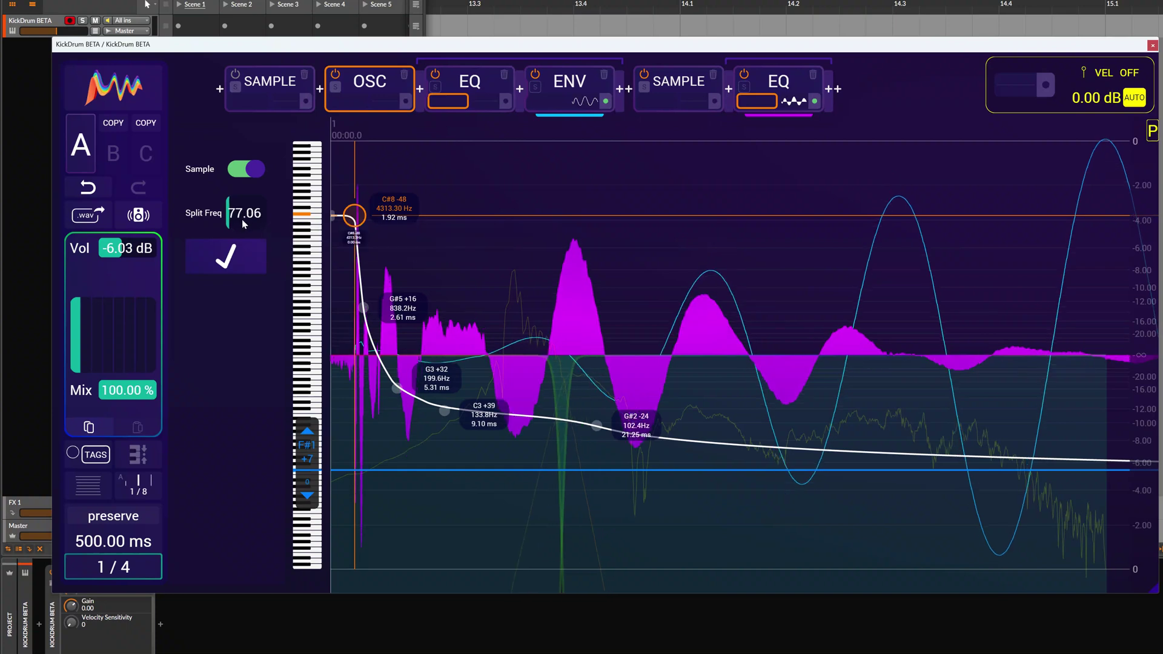
left_click_drag(243, 224, 247, 164)
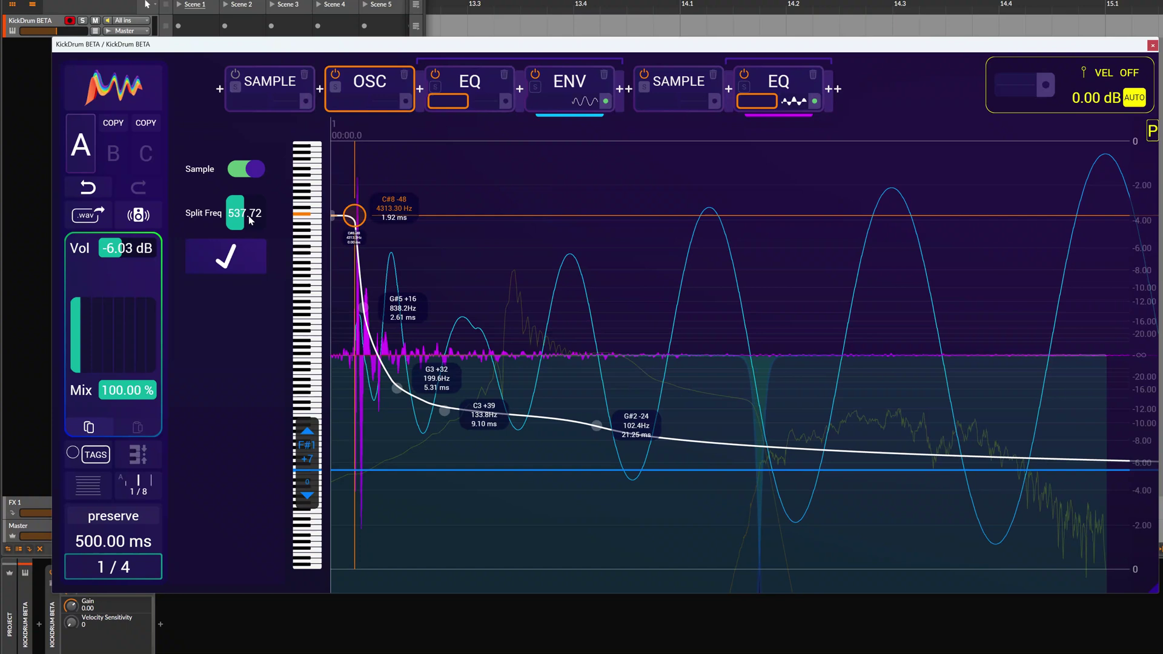
left_click_drag(252, 213, 250, 181)
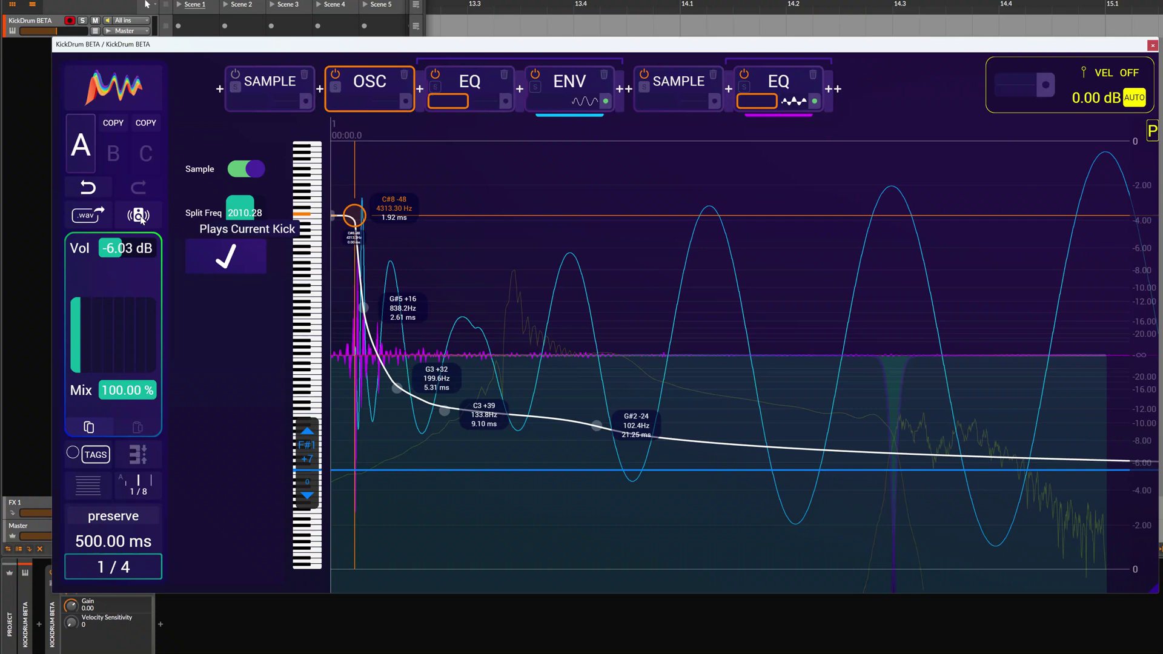
left_click(236, 87)
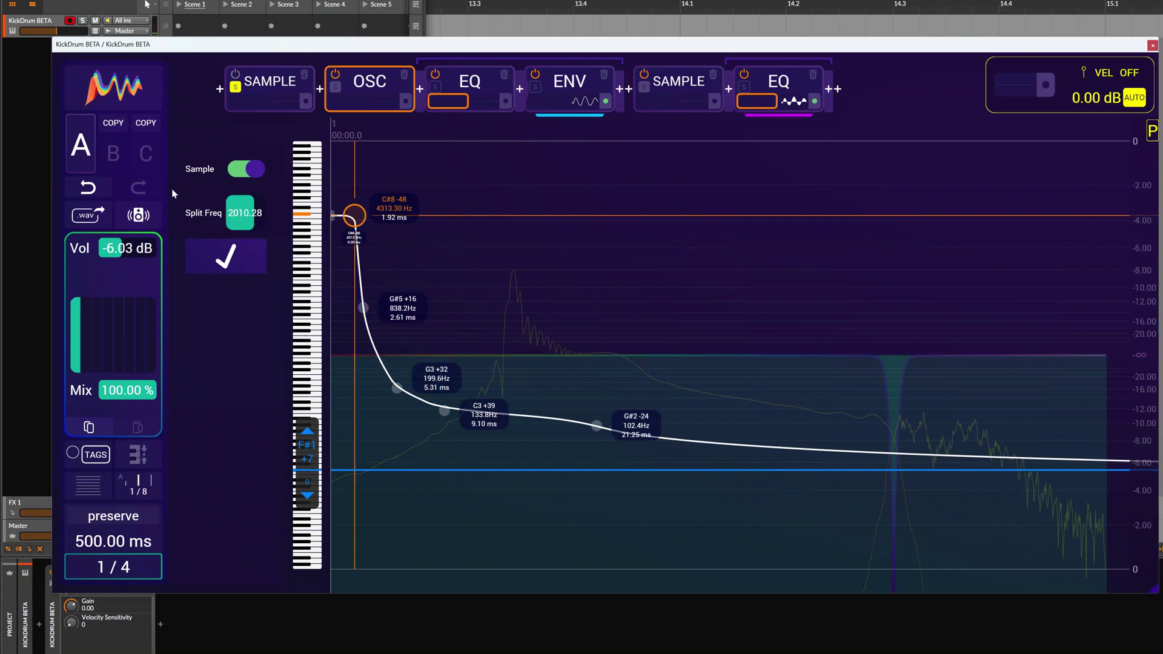
left_click(236, 88)
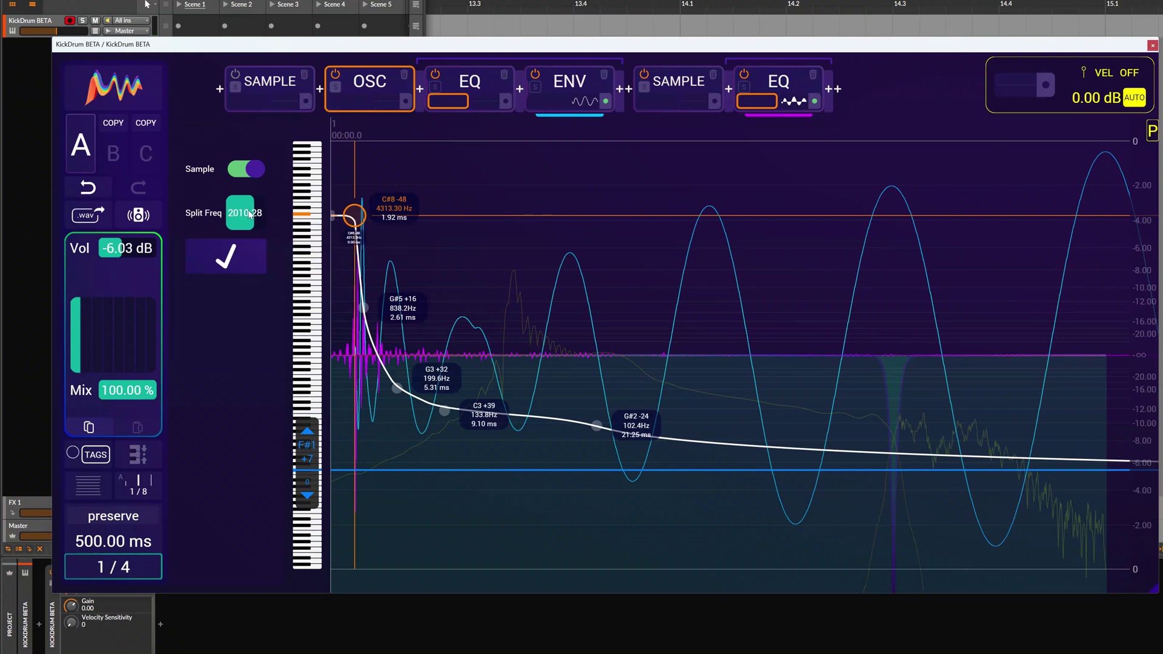
- Lower the split frequency to about 822 then 519, comparing with the sample soloed
left_click_drag(249, 213, 245, 242)
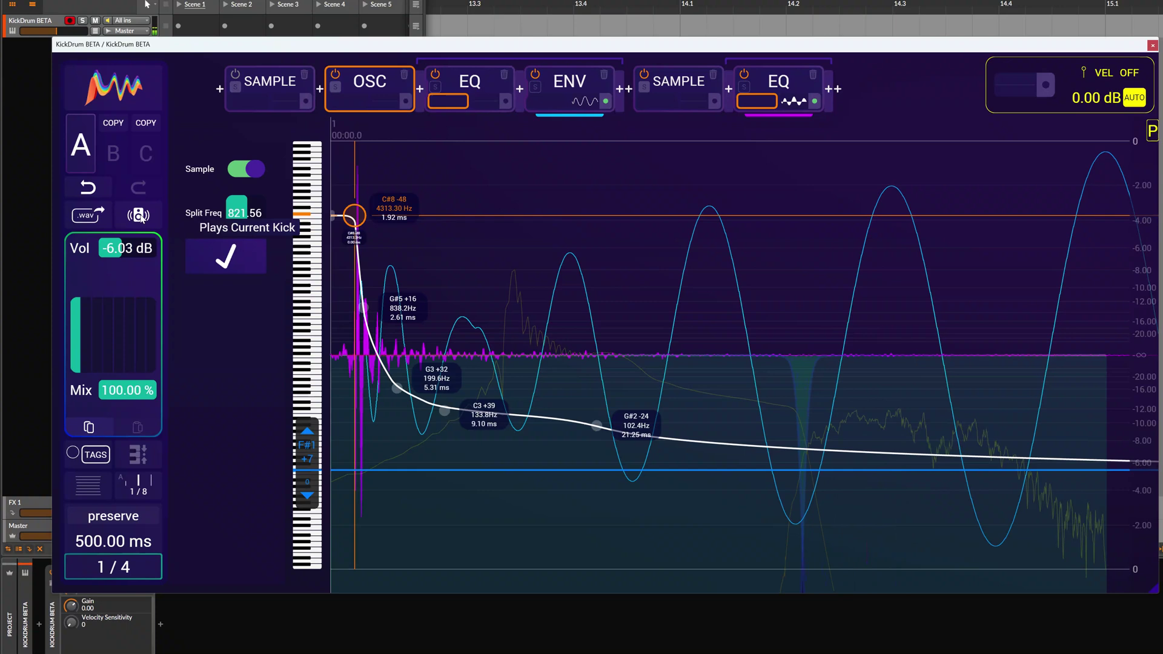
left_click(235, 88)
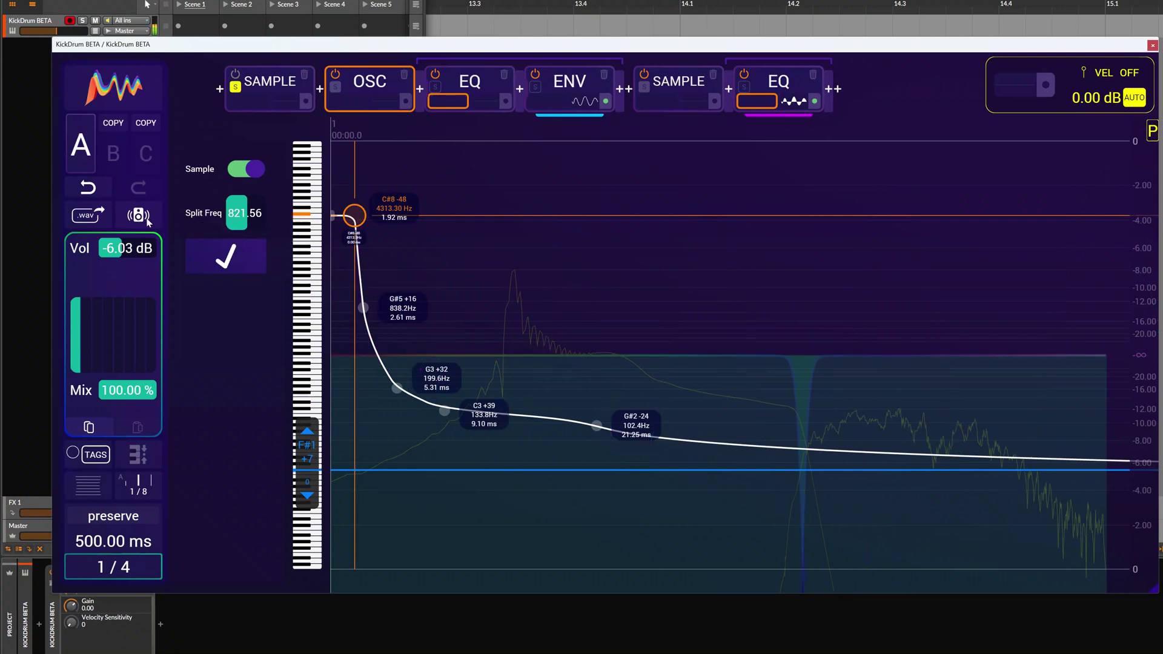
left_click(235, 88)
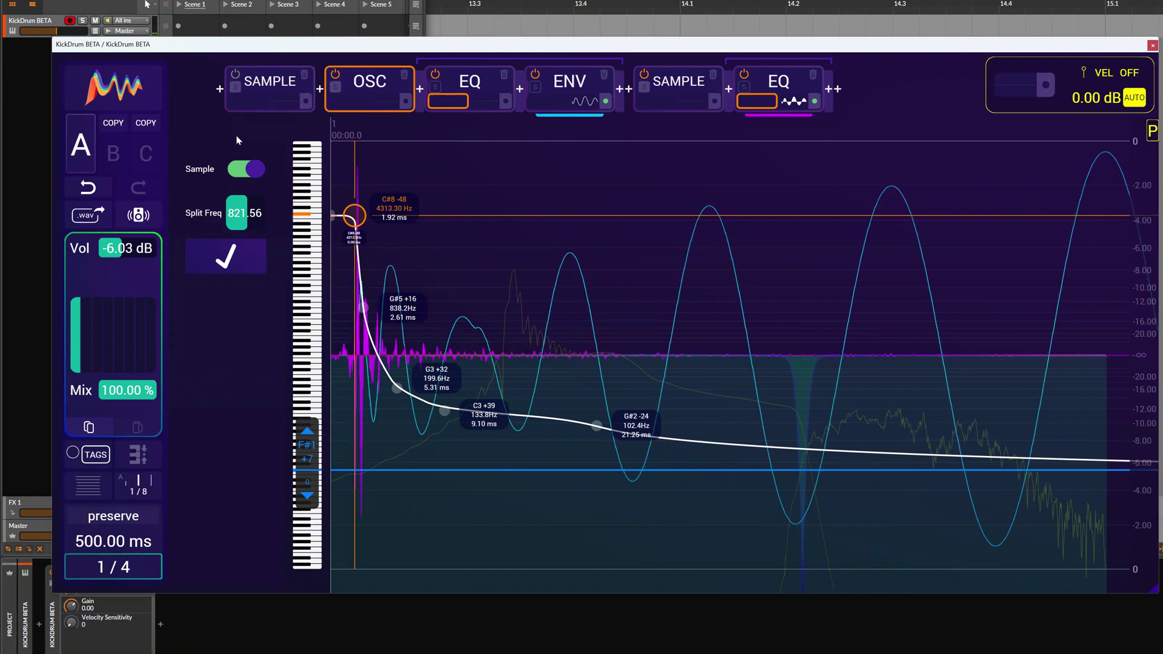
left_click_drag(250, 214, 250, 230)
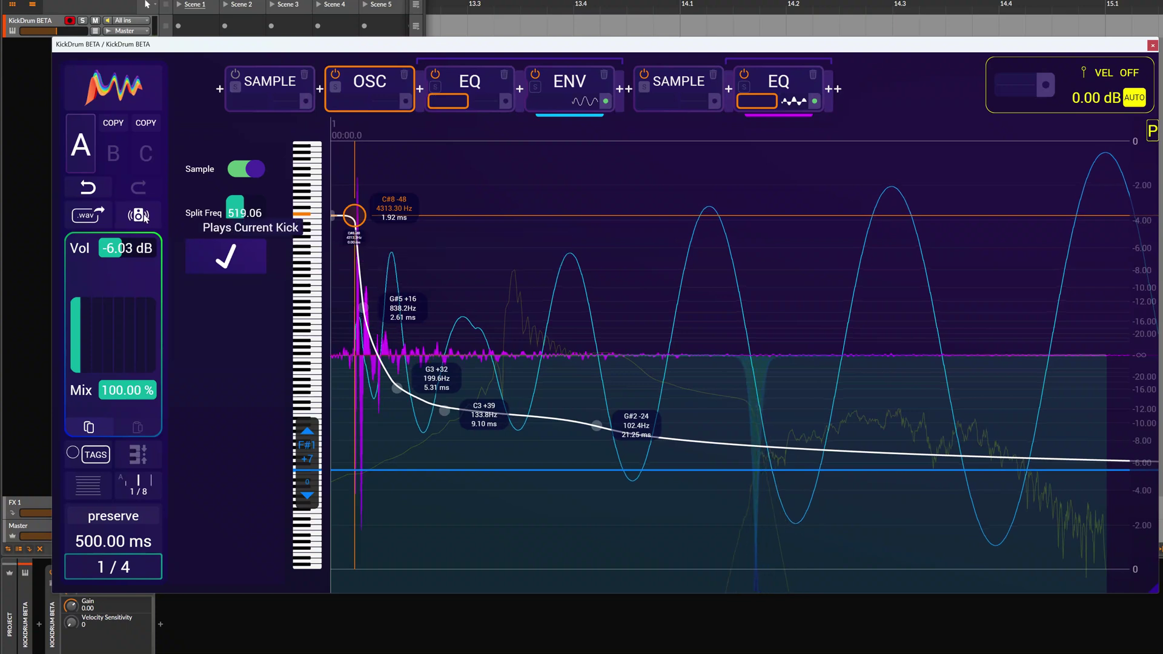
left_click(235, 88)
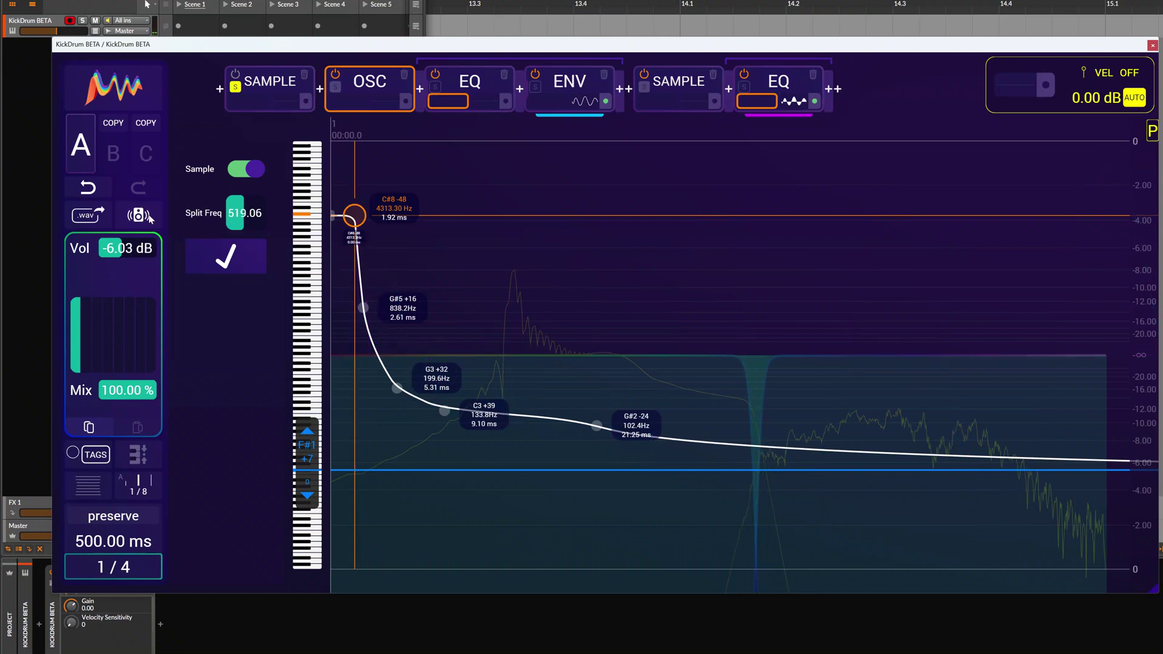
left_click(235, 88)
- Enter an exact split frequency of 500
left_click(243, 214)
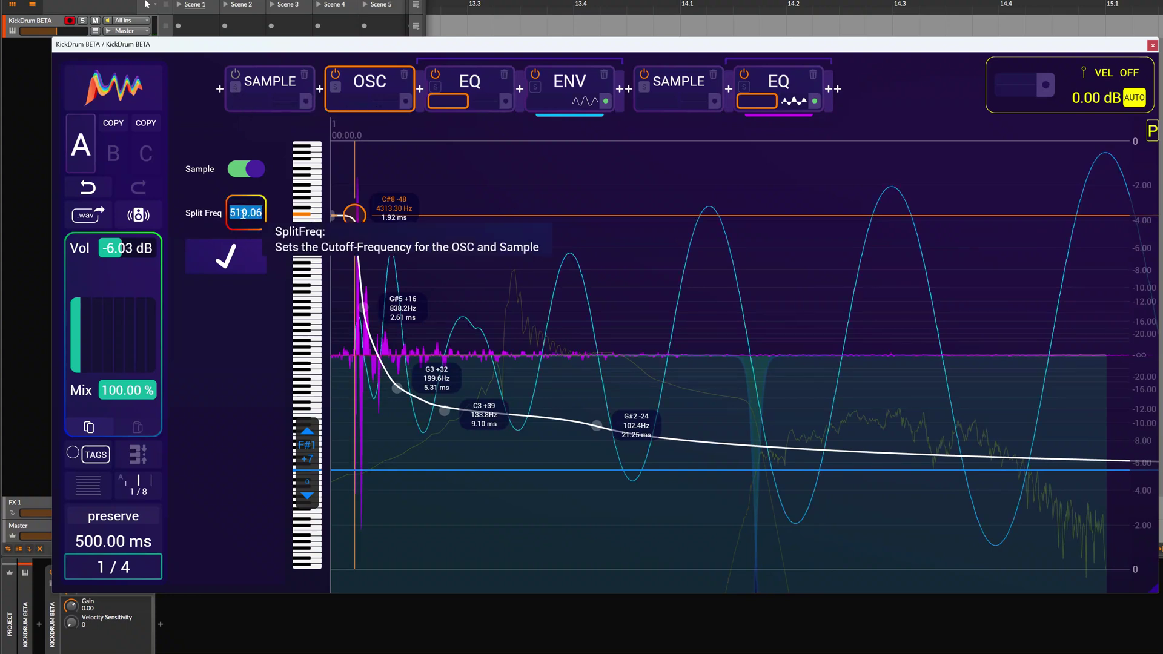
type("500")
key("Return")
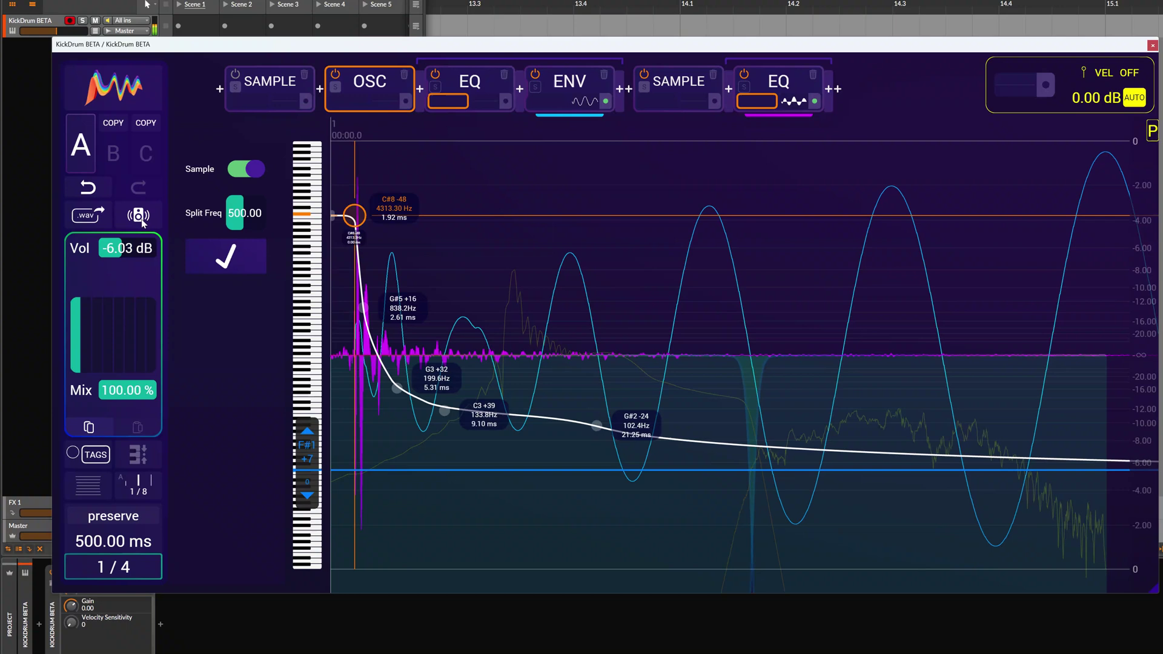
- Solo and unsolo each sample layer in turn, leaving both unsoloed
left_click(239, 89)
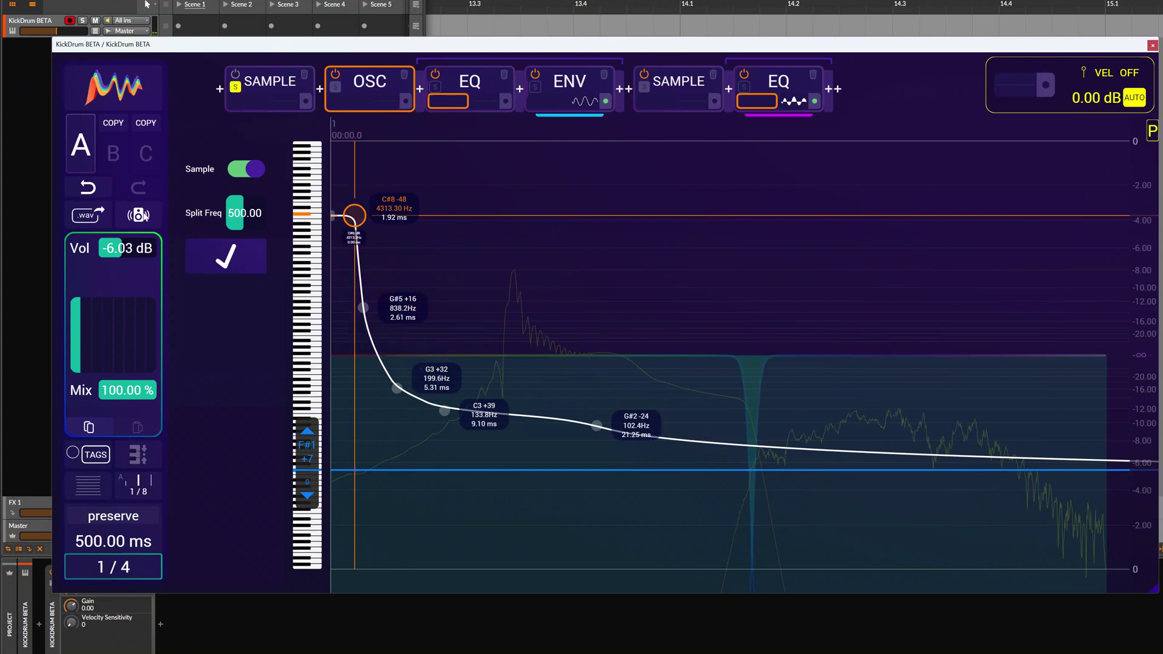
left_click(233, 89)
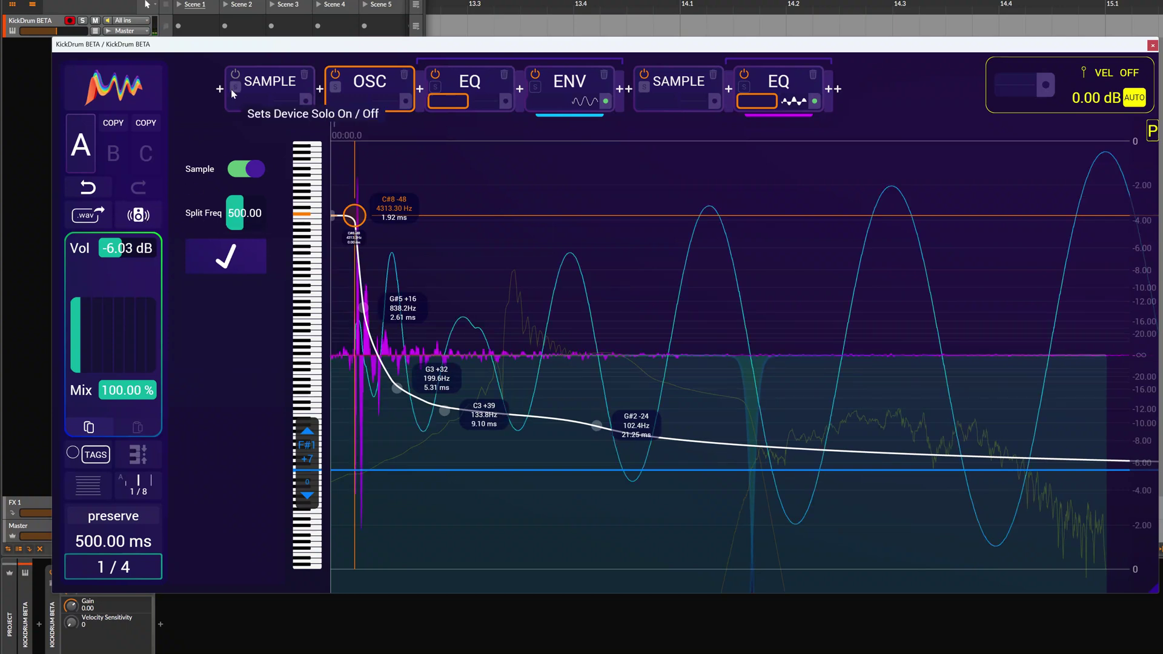
left_click(644, 88)
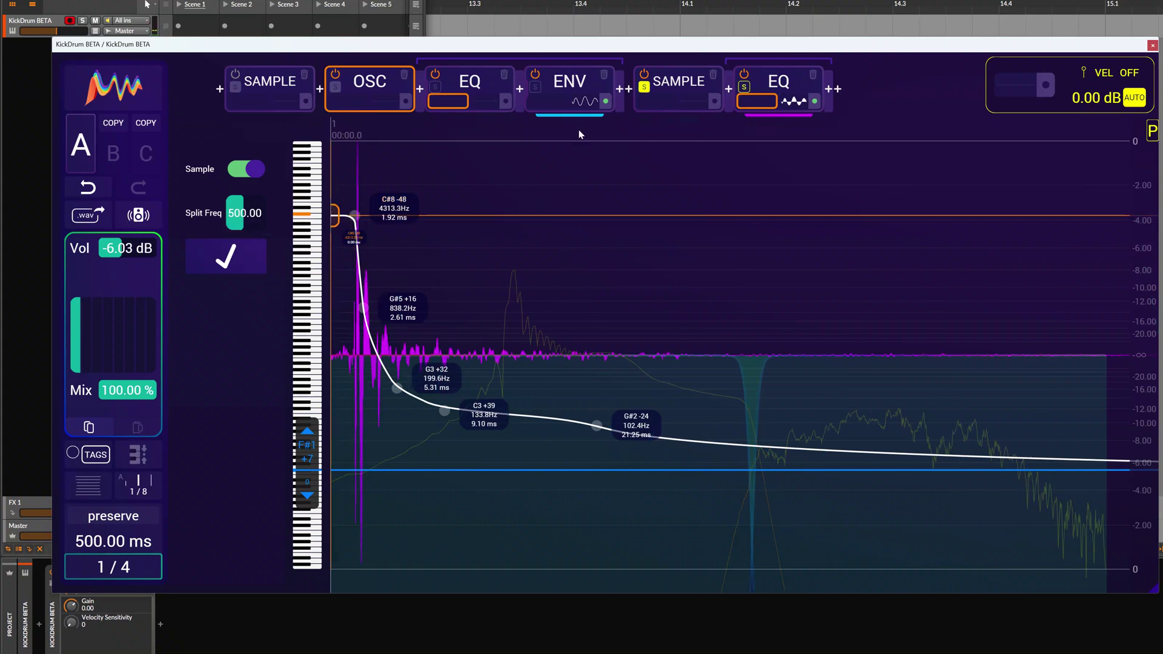
left_click(644, 87)
- Audition the kick with the oscillator soloed, then unsolo it and zoom out
left_click(335, 86)
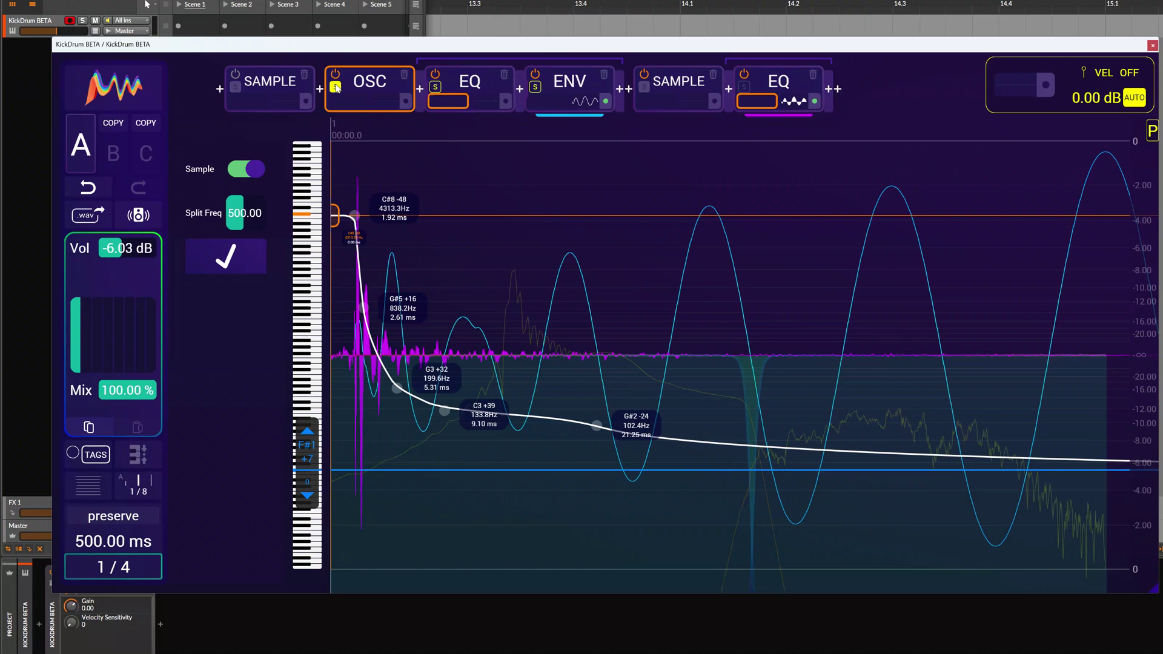
left_click(141, 215)
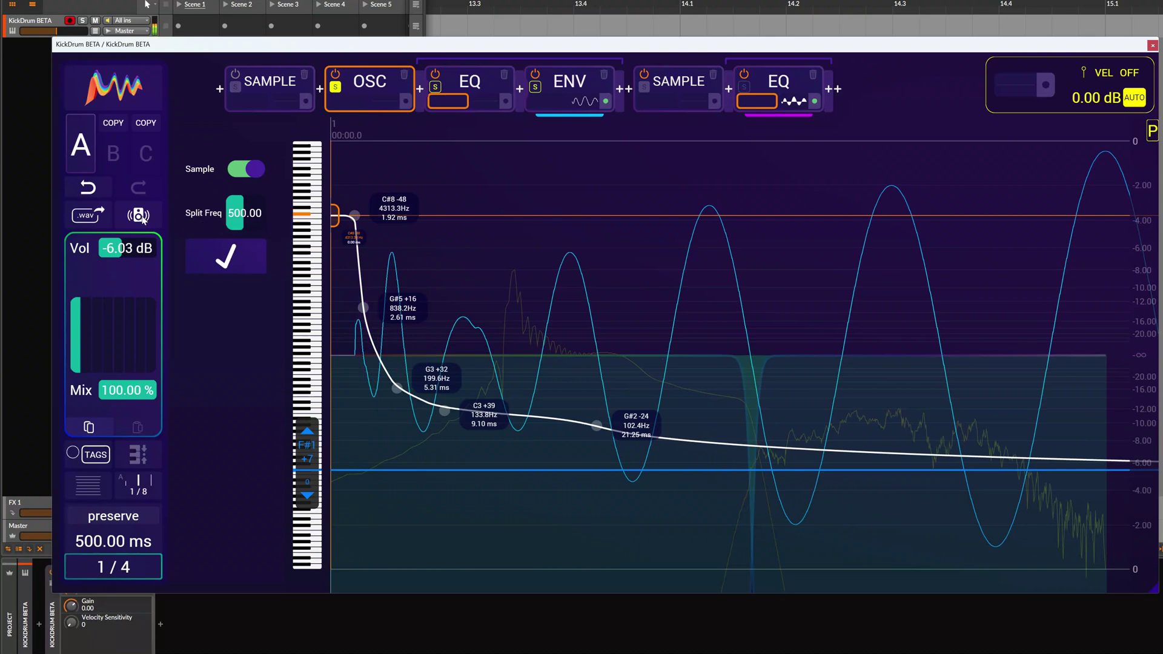
left_click(337, 89)
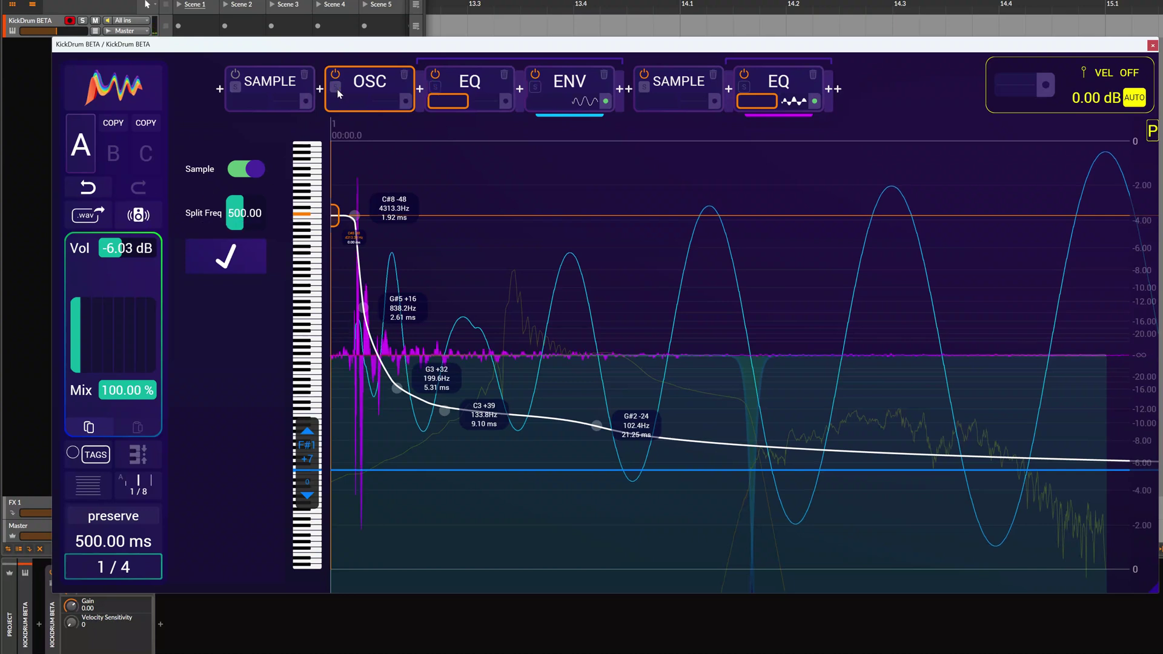
scroll(535, 307, "down", 5)
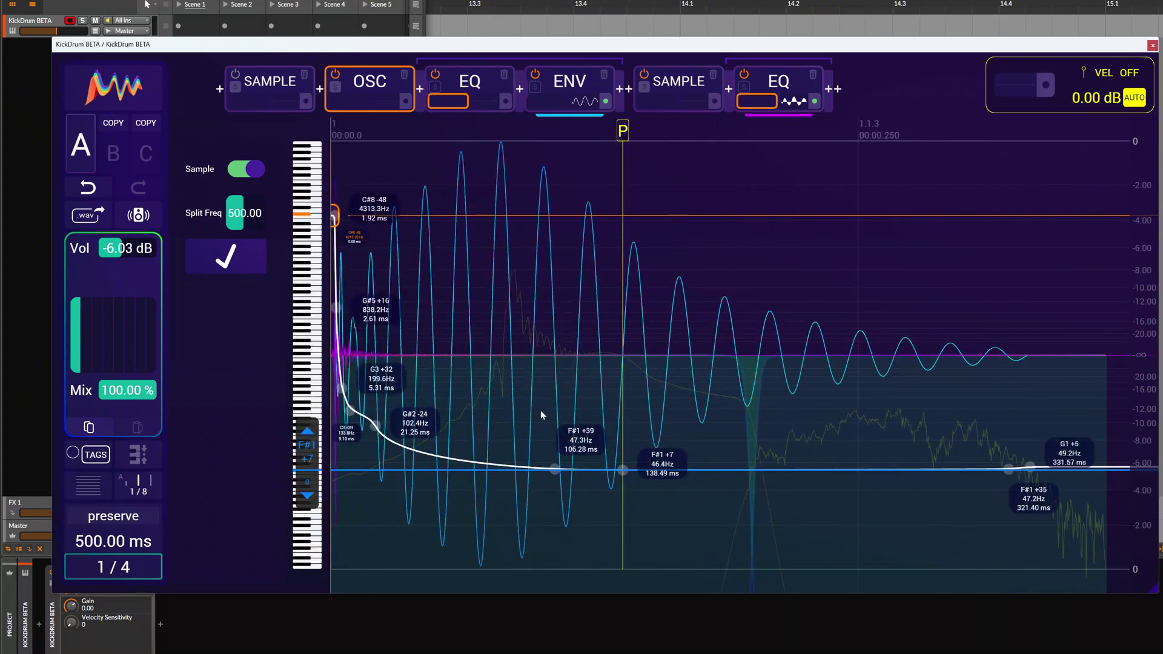
- Select the three low pitch points at 106, 138 and 321 ms and snap them to F#1 (46.2 Hz)
left_click(622, 467)
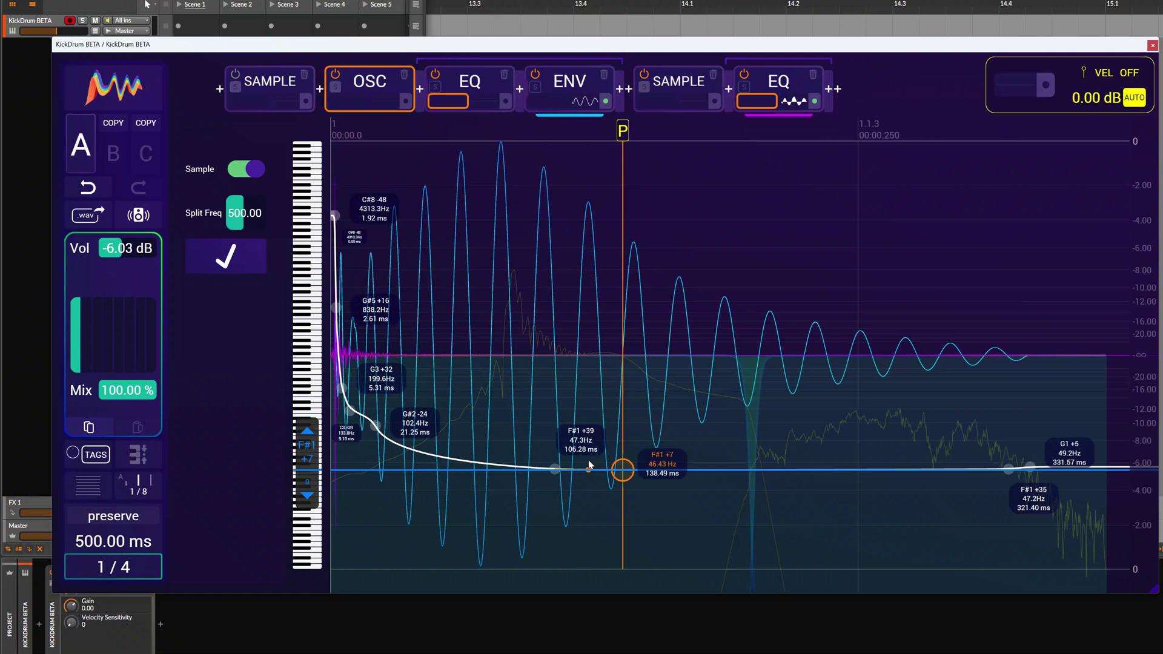
left_click(585, 472)
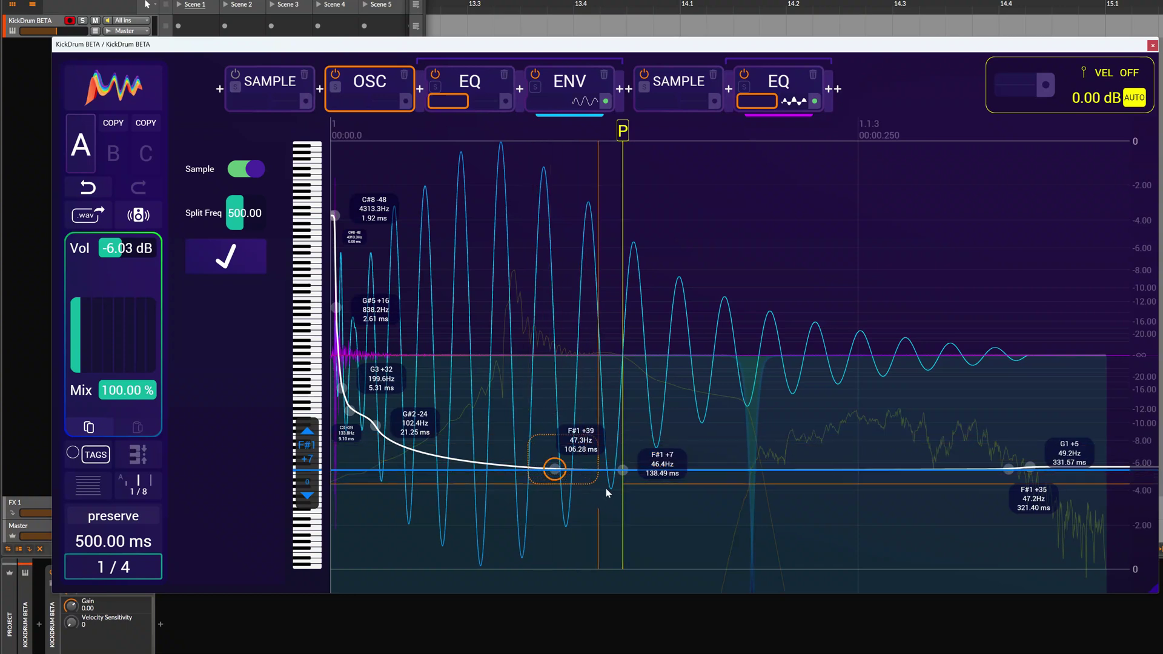
left_click(622, 469, "shift")
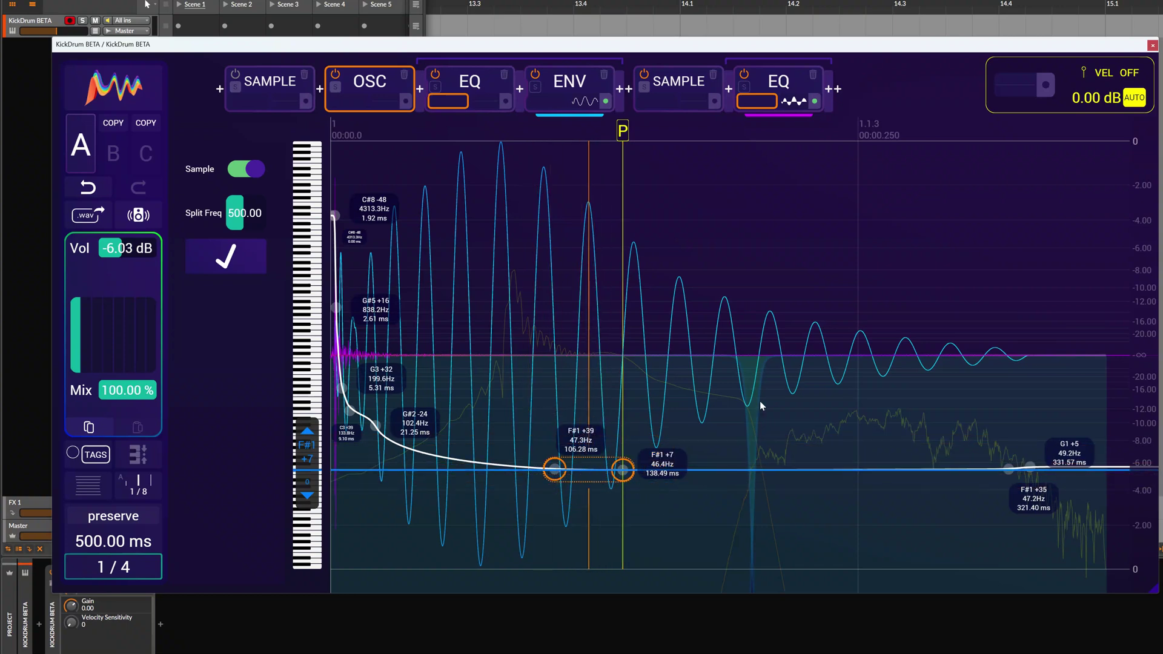
mouse_move(533, 437)
left_mouse_down()
mouse_move(937, 518)
mouse_move(1016, 508)
left_mouse_up()
right_click(768, 473)
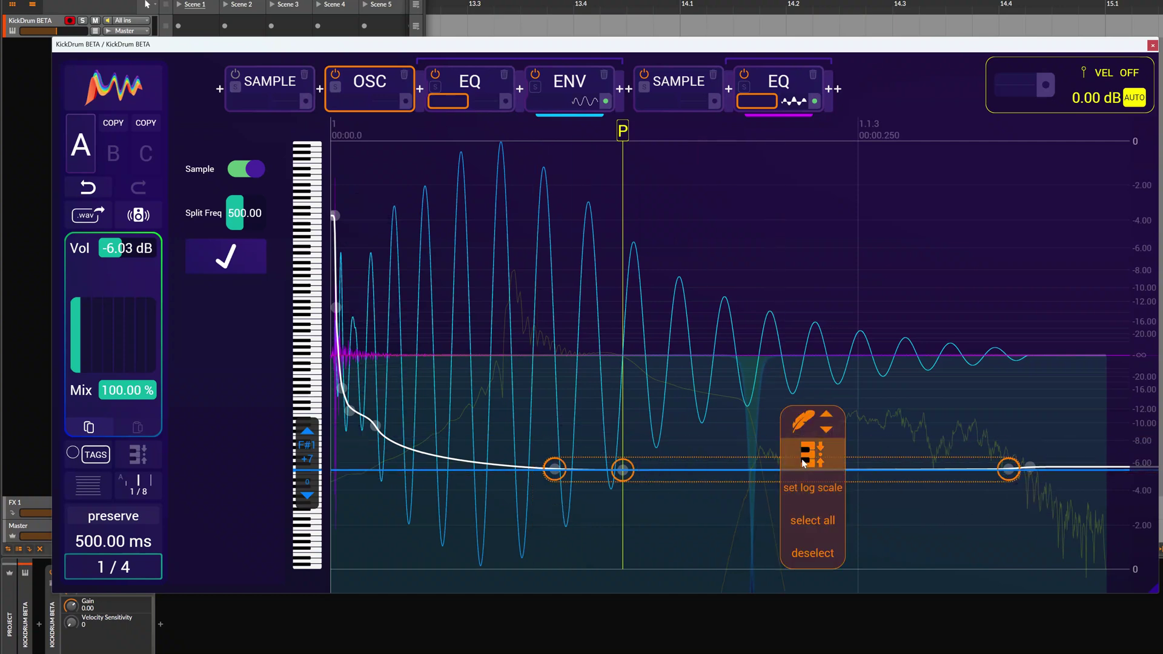
left_click(806, 469)
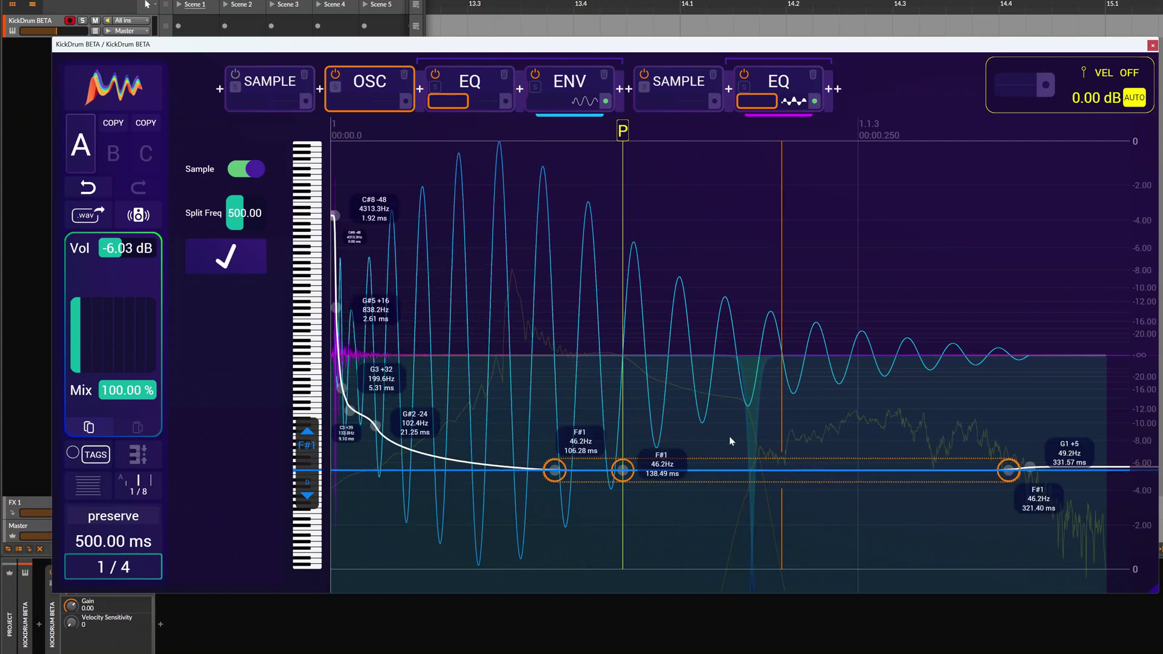
- Adjust the last pitch point, then audition the kick and solo/unsolo the first sample layer
left_click(1029, 469)
left_click_drag(1034, 477, 296, 465)
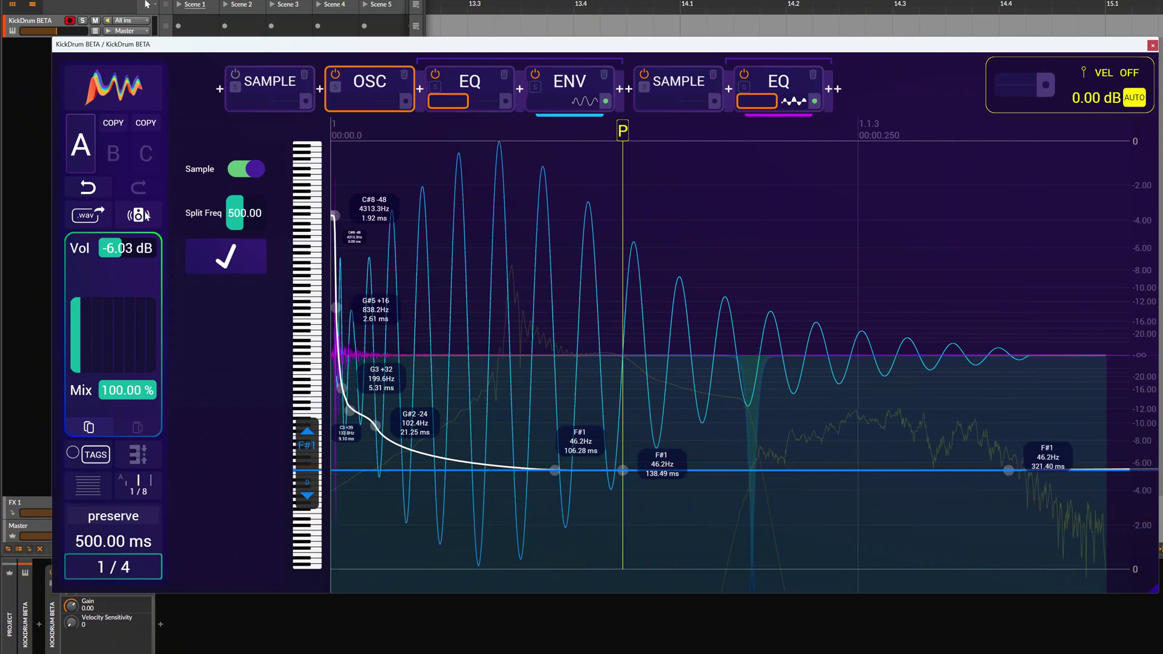
left_click(146, 215)
left_click(235, 86)
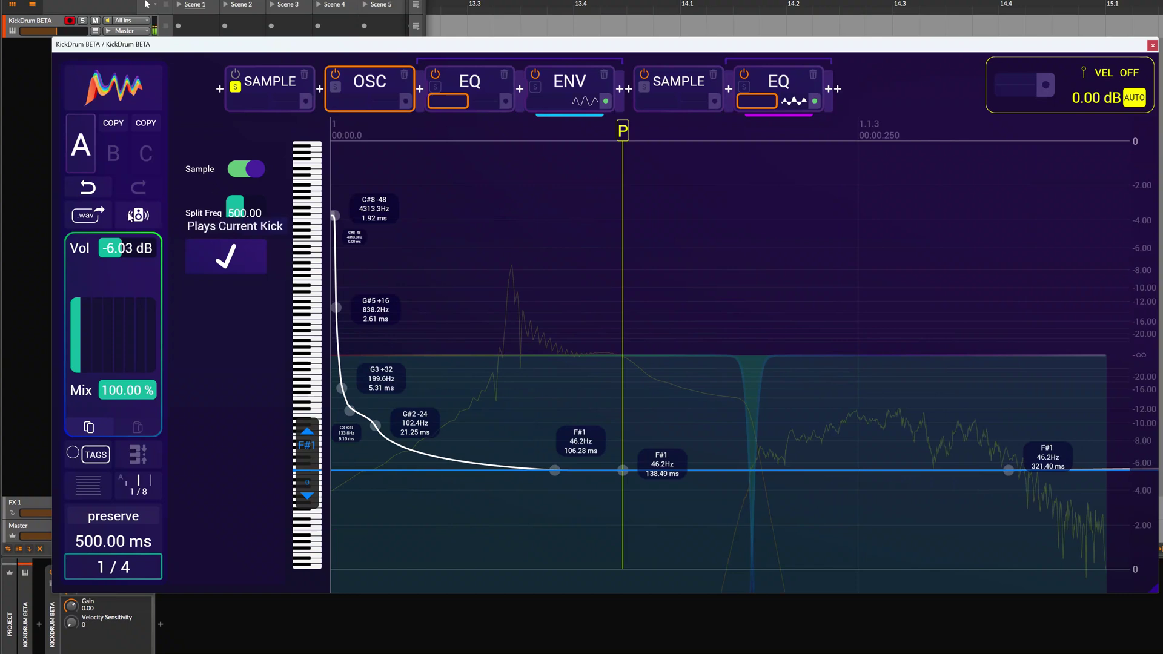
left_click(235, 86)
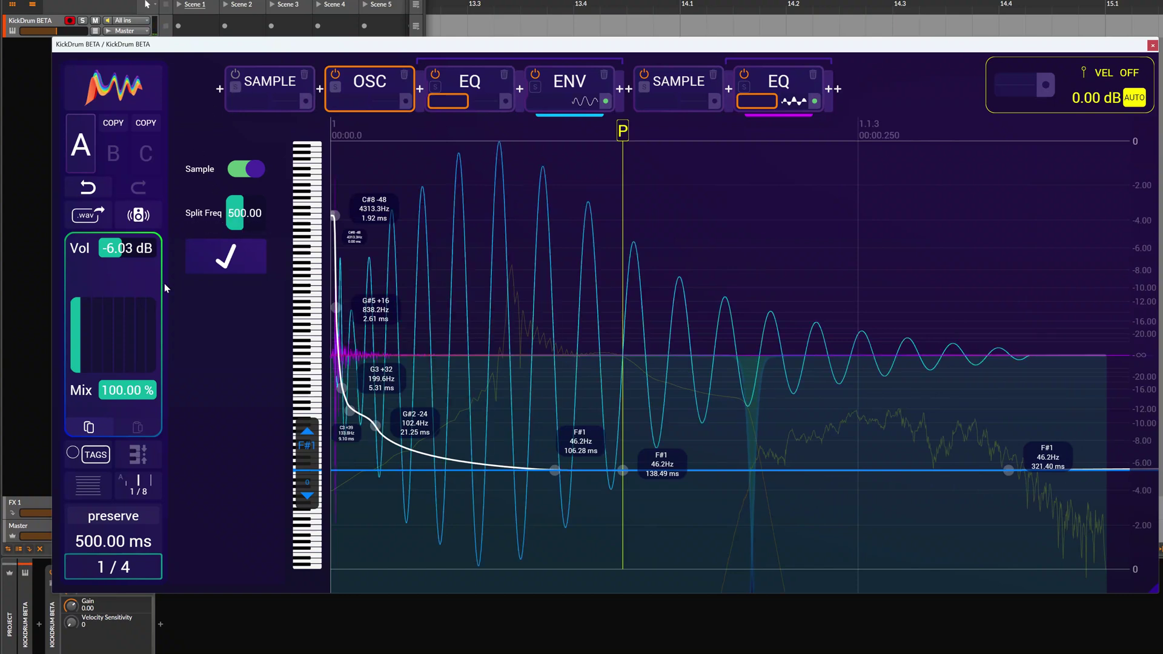
- Transpose the oscillator +5.15 to B1 +15 (62.3 Hz), audition it, and move the P marker out to 500 ms
left_click_drag(316, 478, 172, 255)
left_click(138, 216)
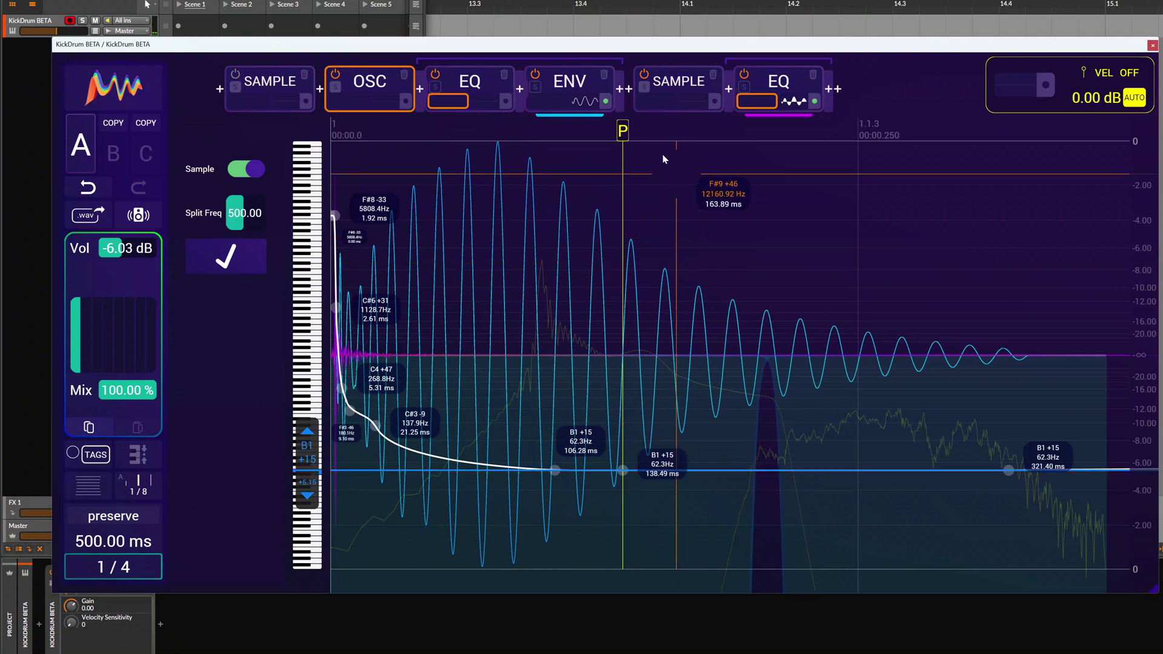
mouse_move(630, 138)
left_mouse_down()
mouse_move(773, 151)
mouse_move(784, 133)
mouse_move(857, 144)
left_mouse_up()
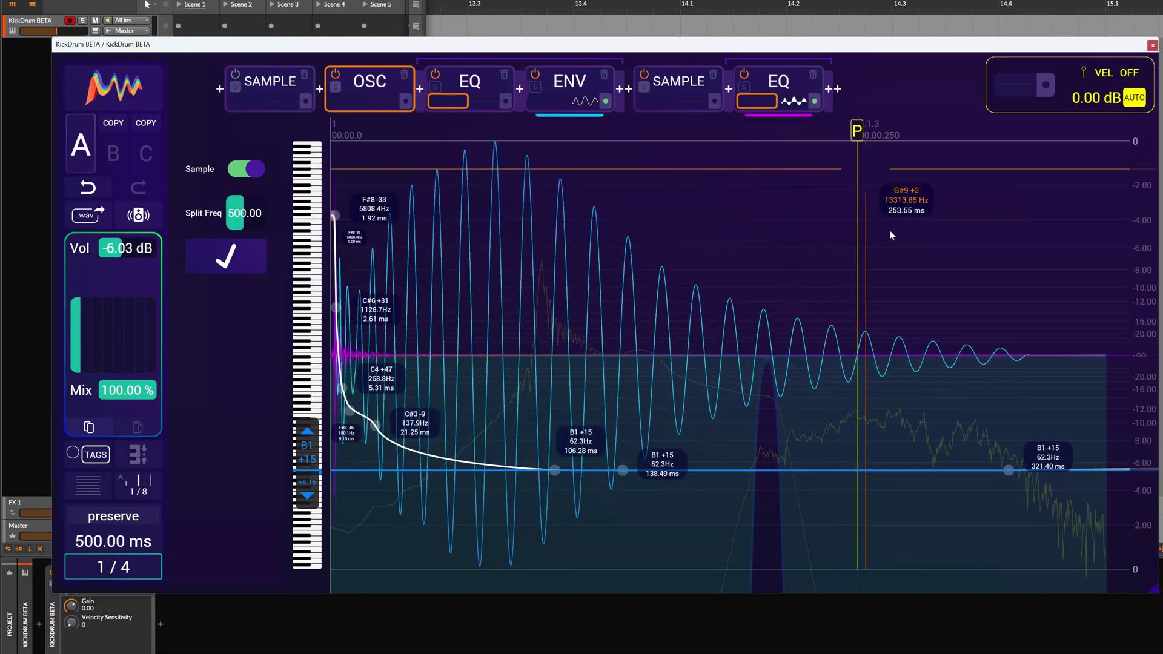
scroll(887, 351, "up", 5)
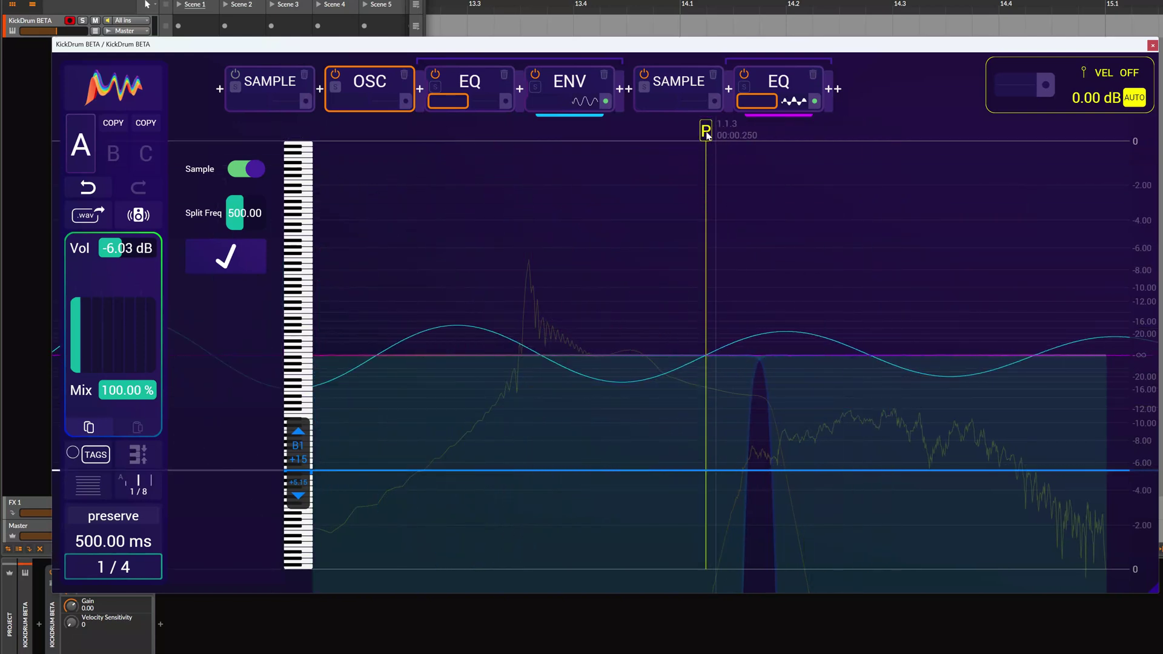
left_click_drag(707, 156, 716, 154)
scroll(614, 316, "down", 5)
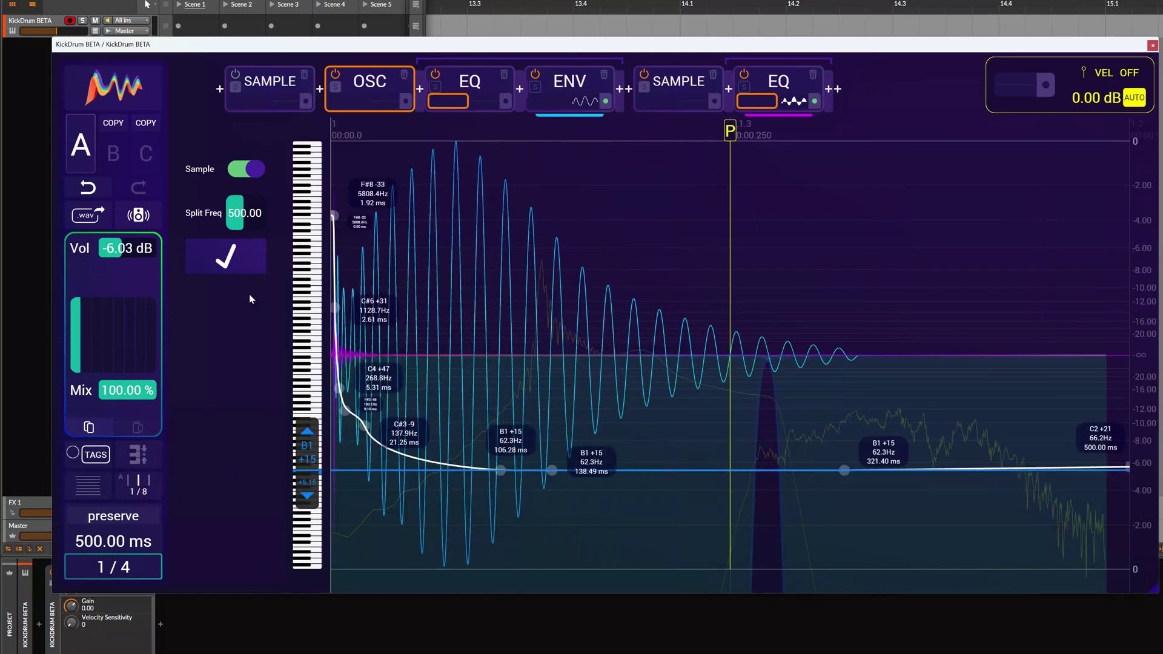
- Finish the analysis and audition the oscillator and first sample layers in solo
left_click(227, 262)
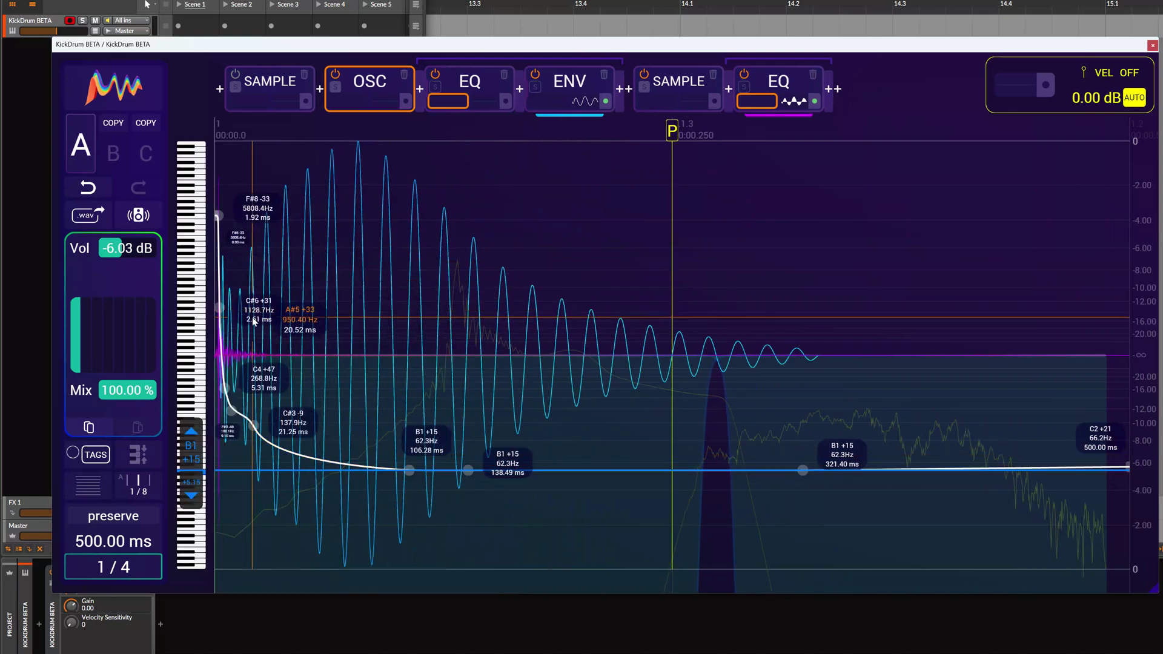
left_click(336, 87)
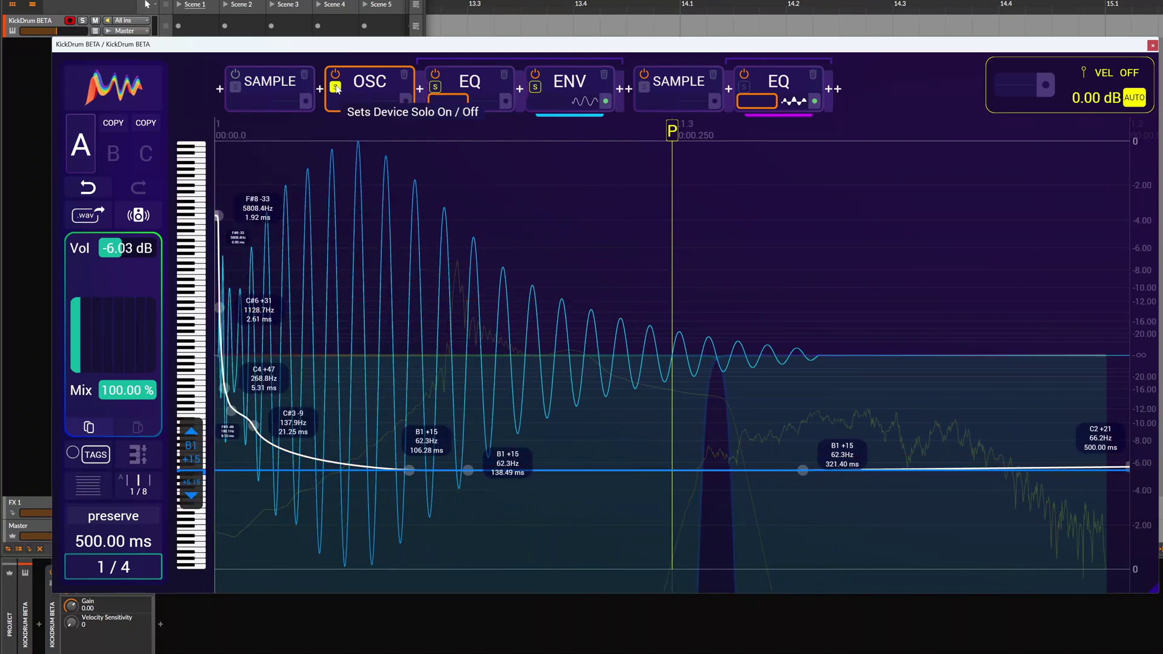
left_click(337, 86)
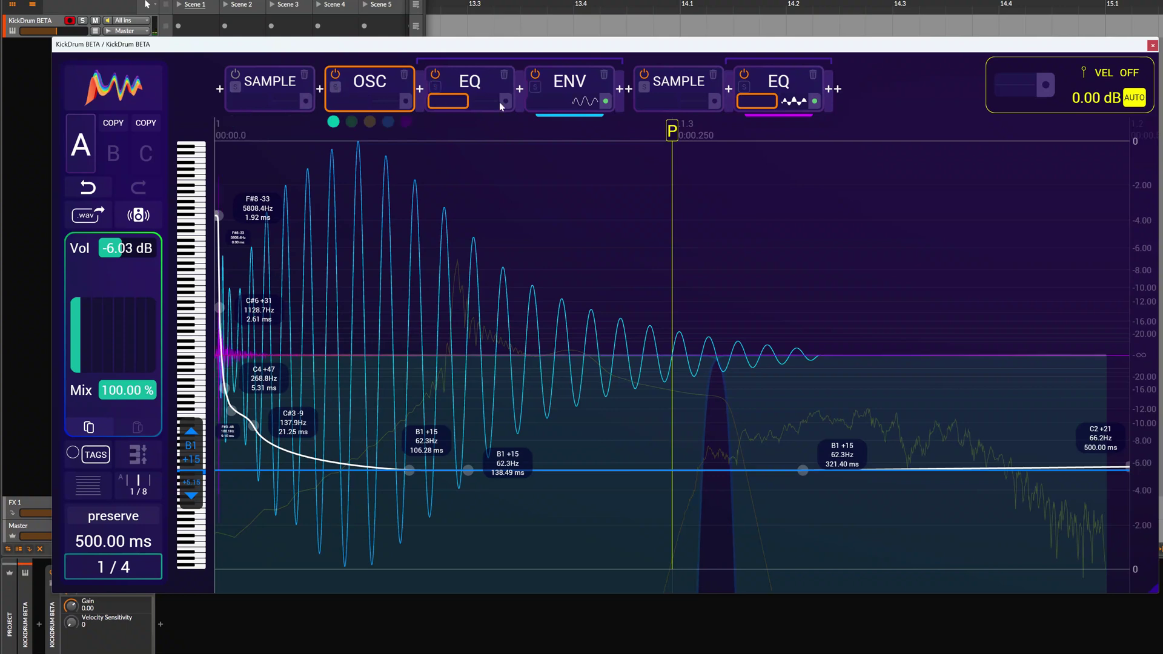
left_click(235, 88)
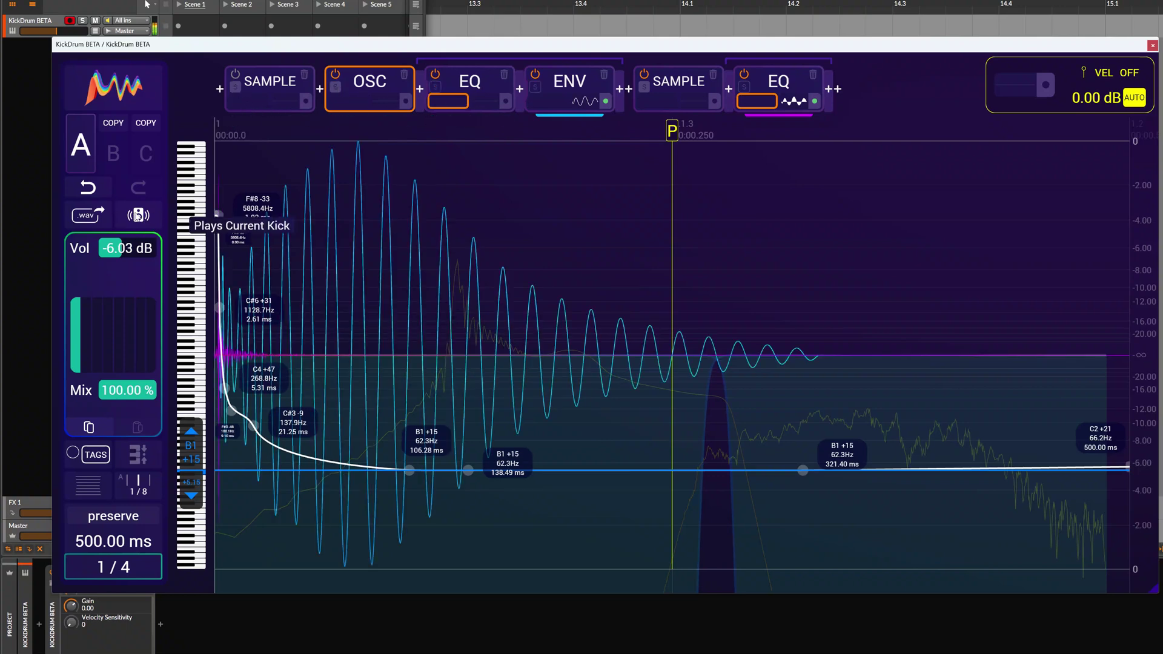
- Reset the oscillator pitch offset to 0 (F#1, 46.2 Hz) and compare against the soloed sample layer
double_click(191, 482)
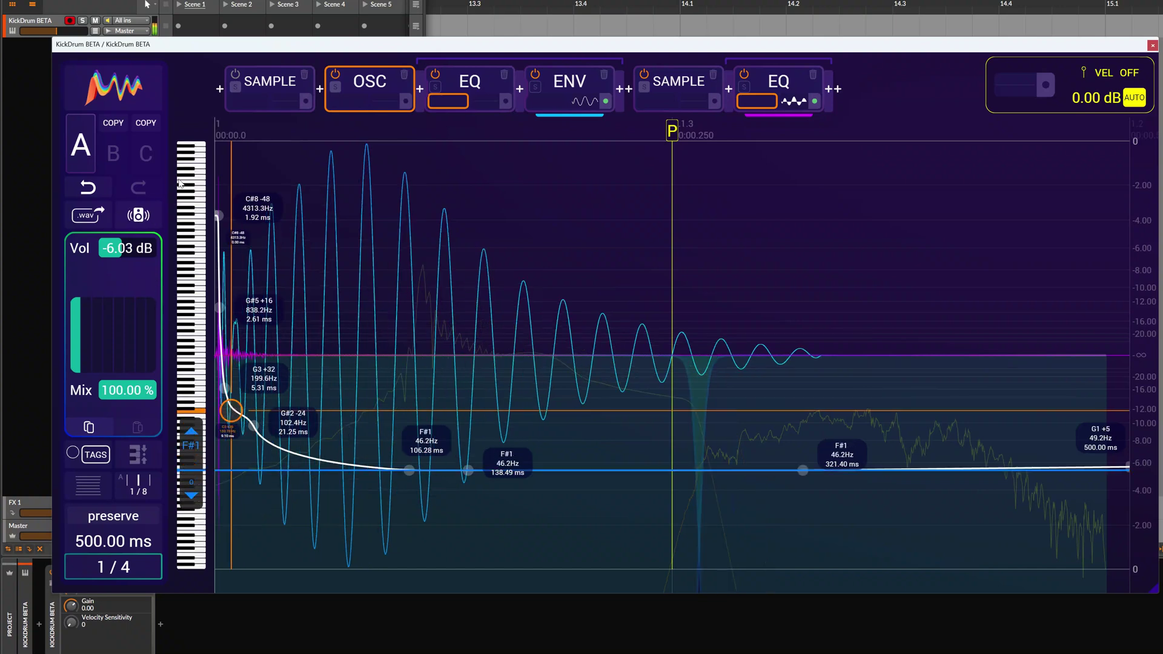
left_click(235, 86)
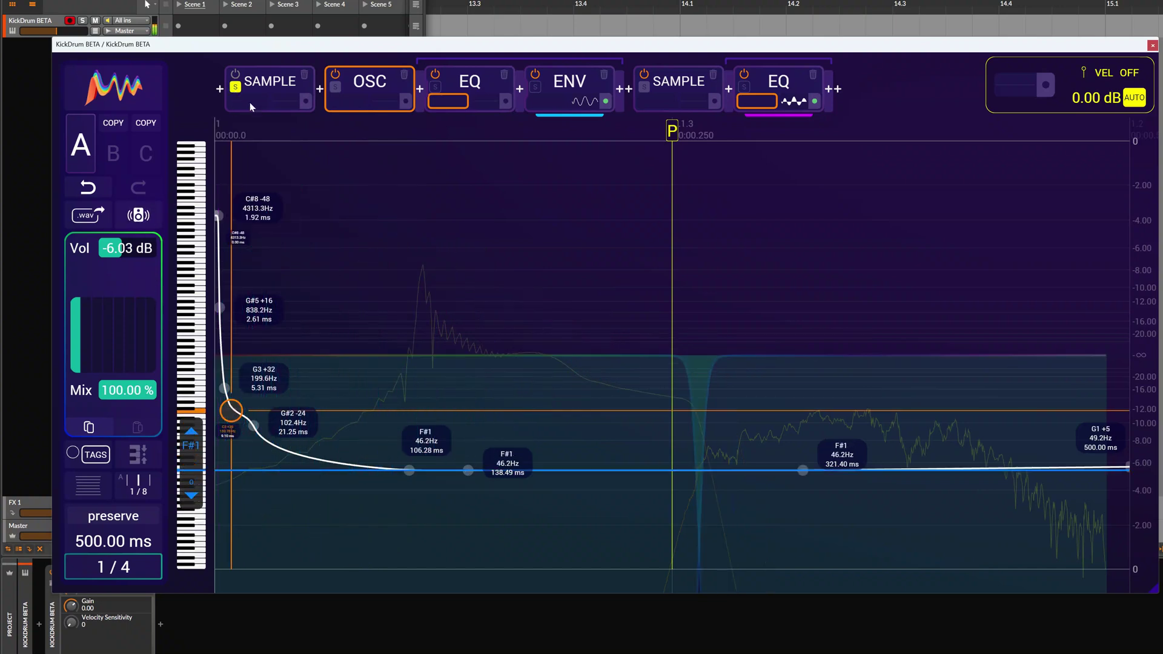
left_click(235, 86)
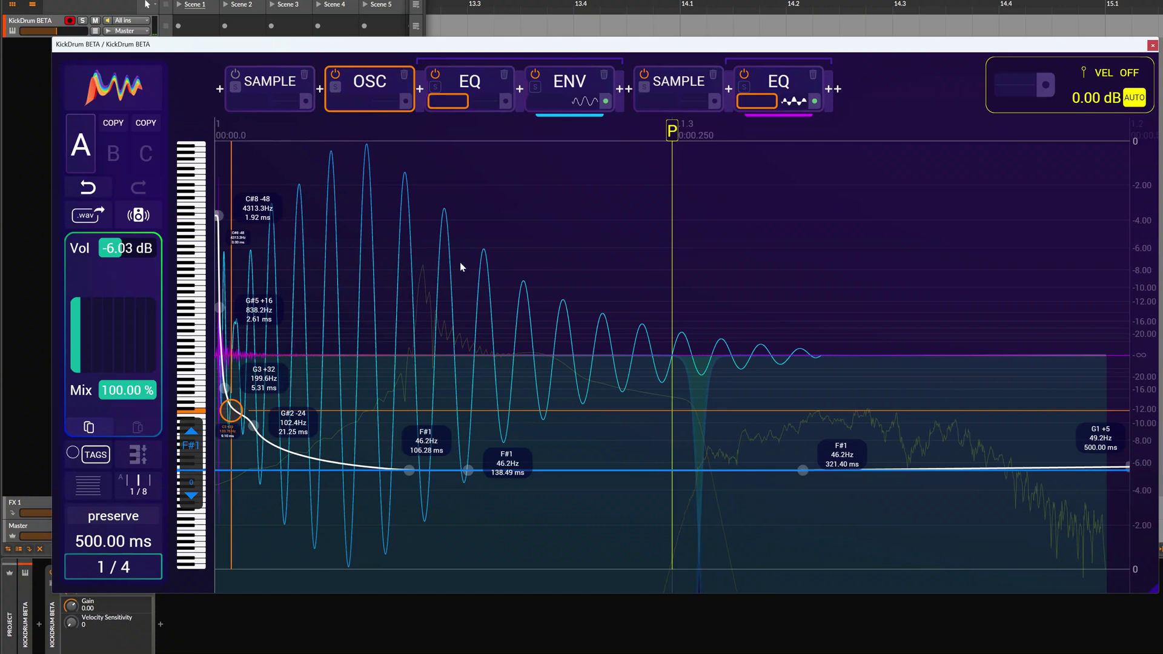